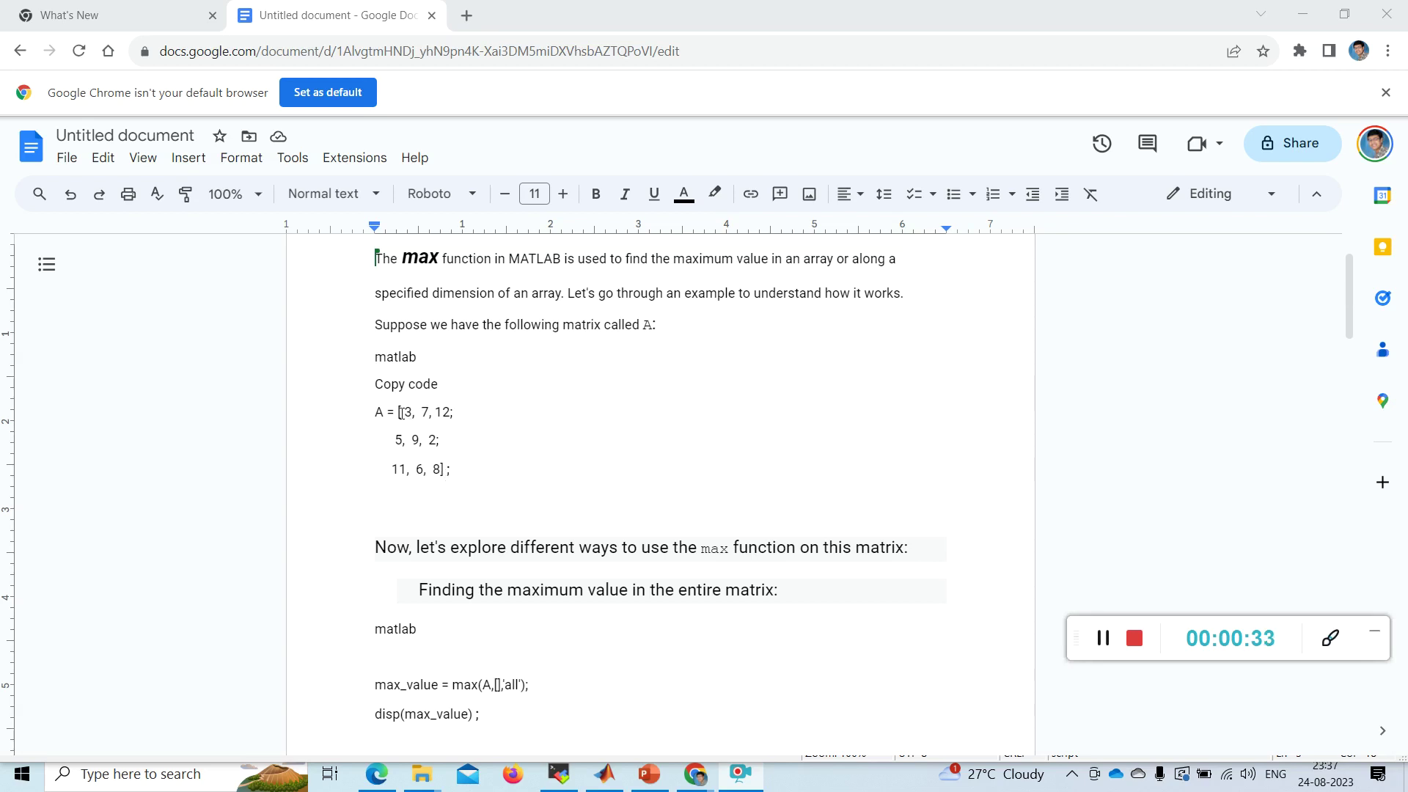
Review the first row of matrix A in the Google Doc, then bring up maxvalue.m in MATLAB
{"action": "left_click_drag", "start_coordinate": [403, 412], "coordinate": [444, 410]}
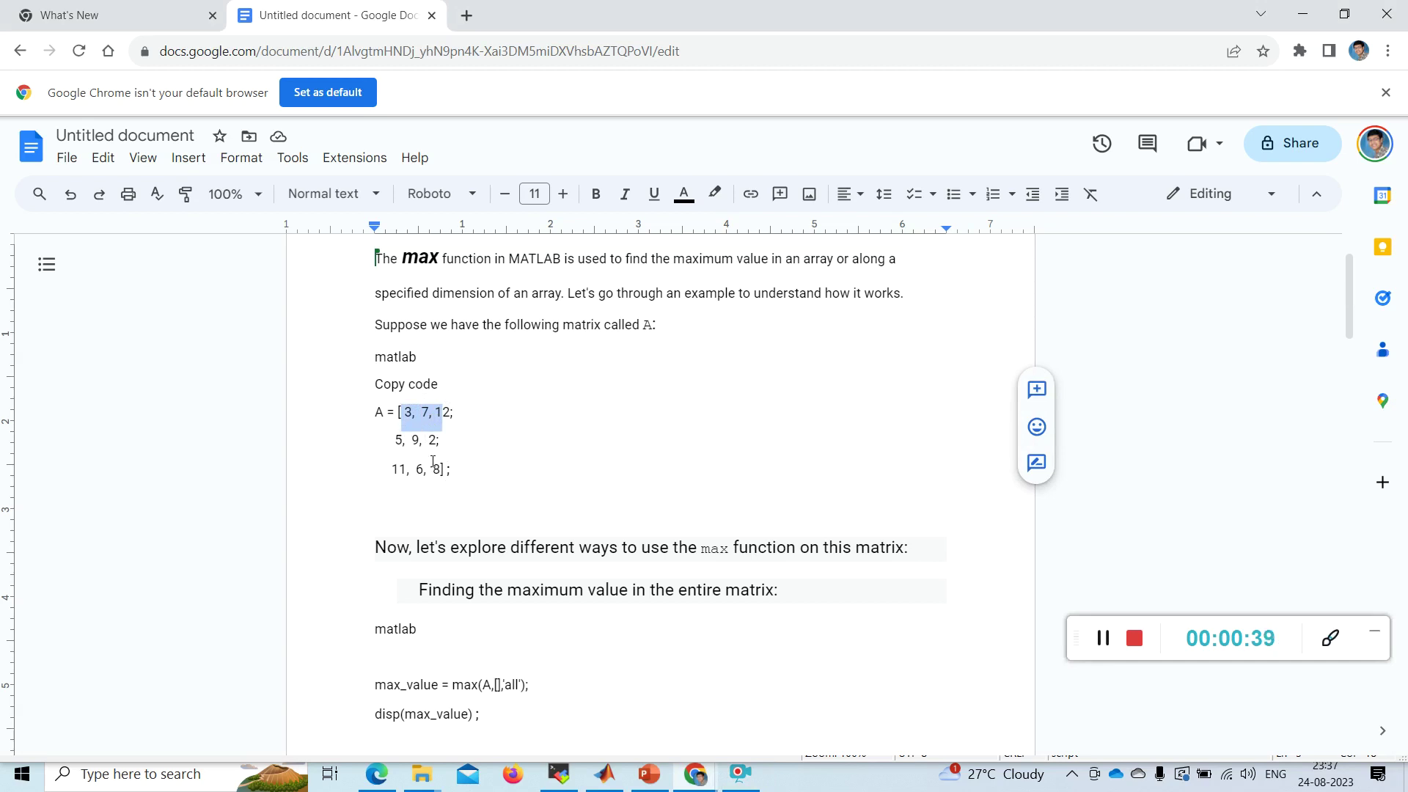
{"action": "left_click", "coordinate": [458, 411]}
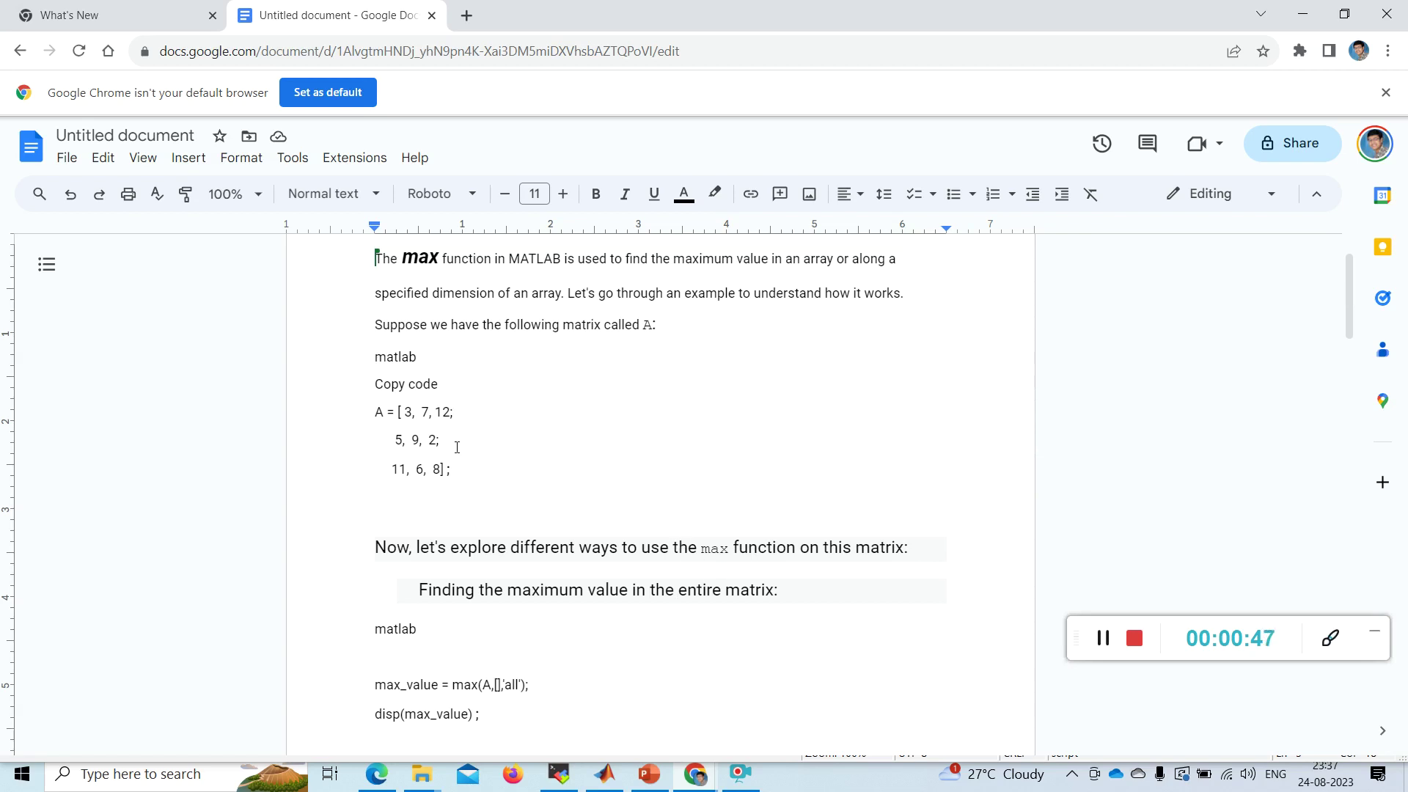
{"action": "left_click", "coordinate": [604, 774]}
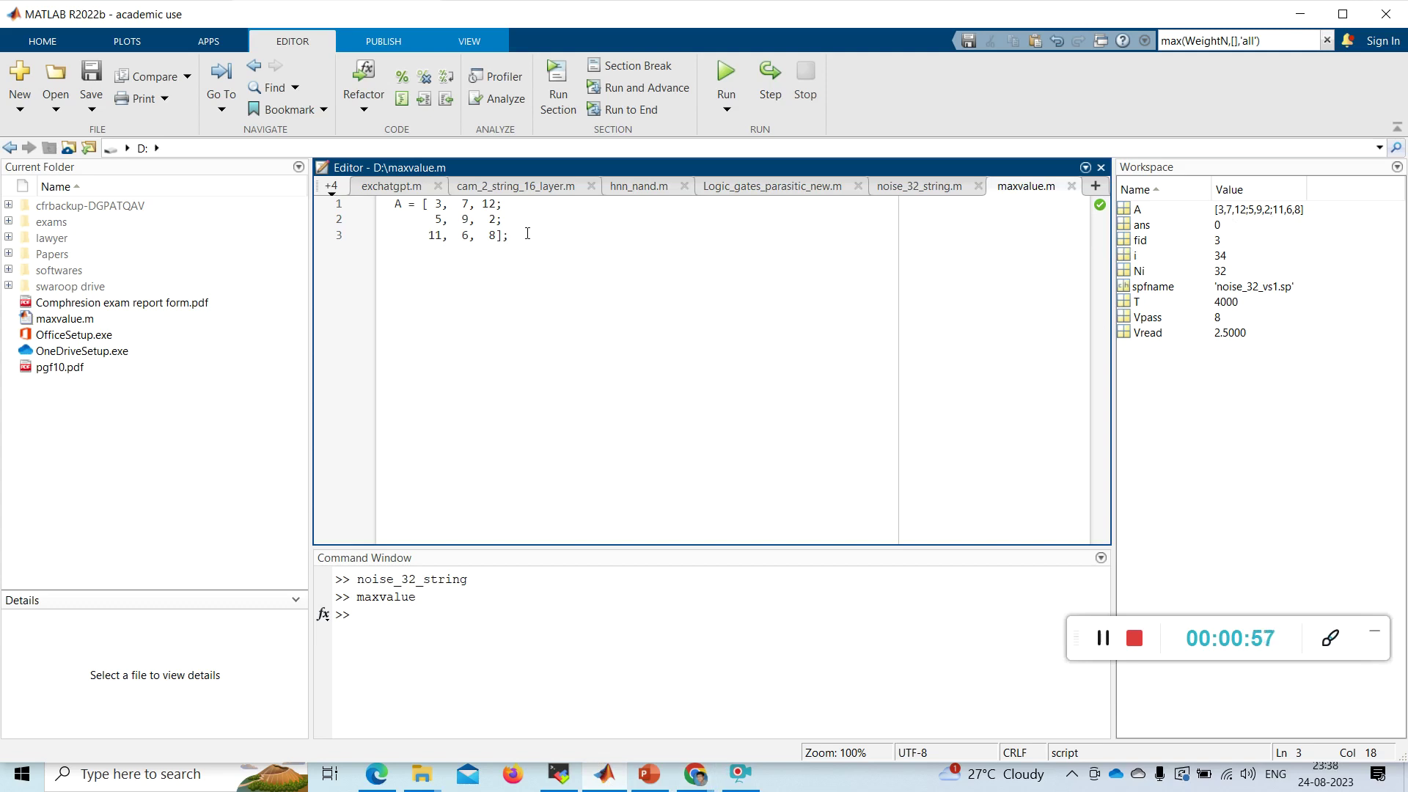
Run maxvalue.m from the Editor to execute the matrix A definition
{"action": "left_click", "coordinate": [724, 72]}
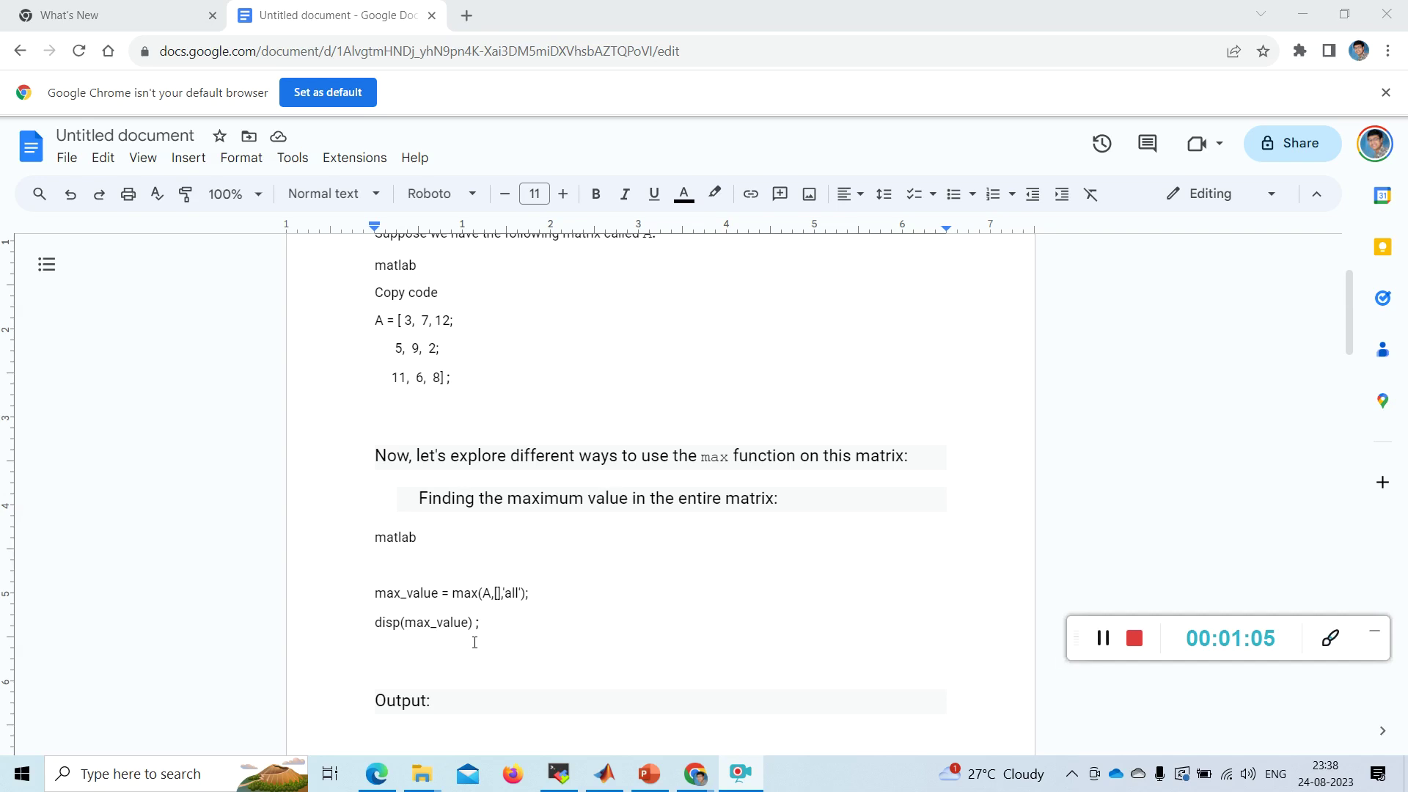
Select the max_value = max(A,[],'all') and disp(max_value) lines, then return to MATLAB
{"action": "left_click_drag", "start_coordinate": [482, 626], "coordinate": [378, 598]}
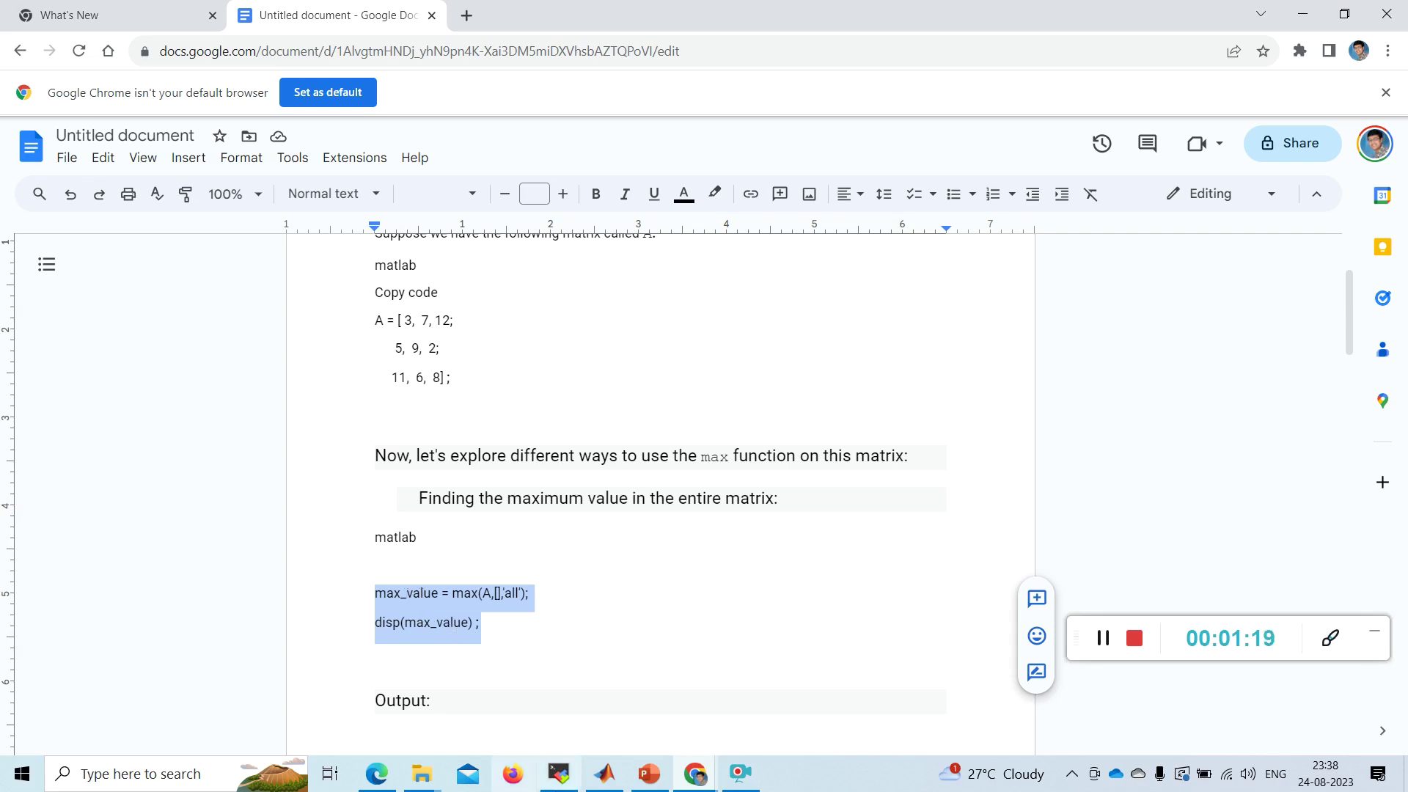
{"action": "mouse_move", "coordinate": [604, 773]}
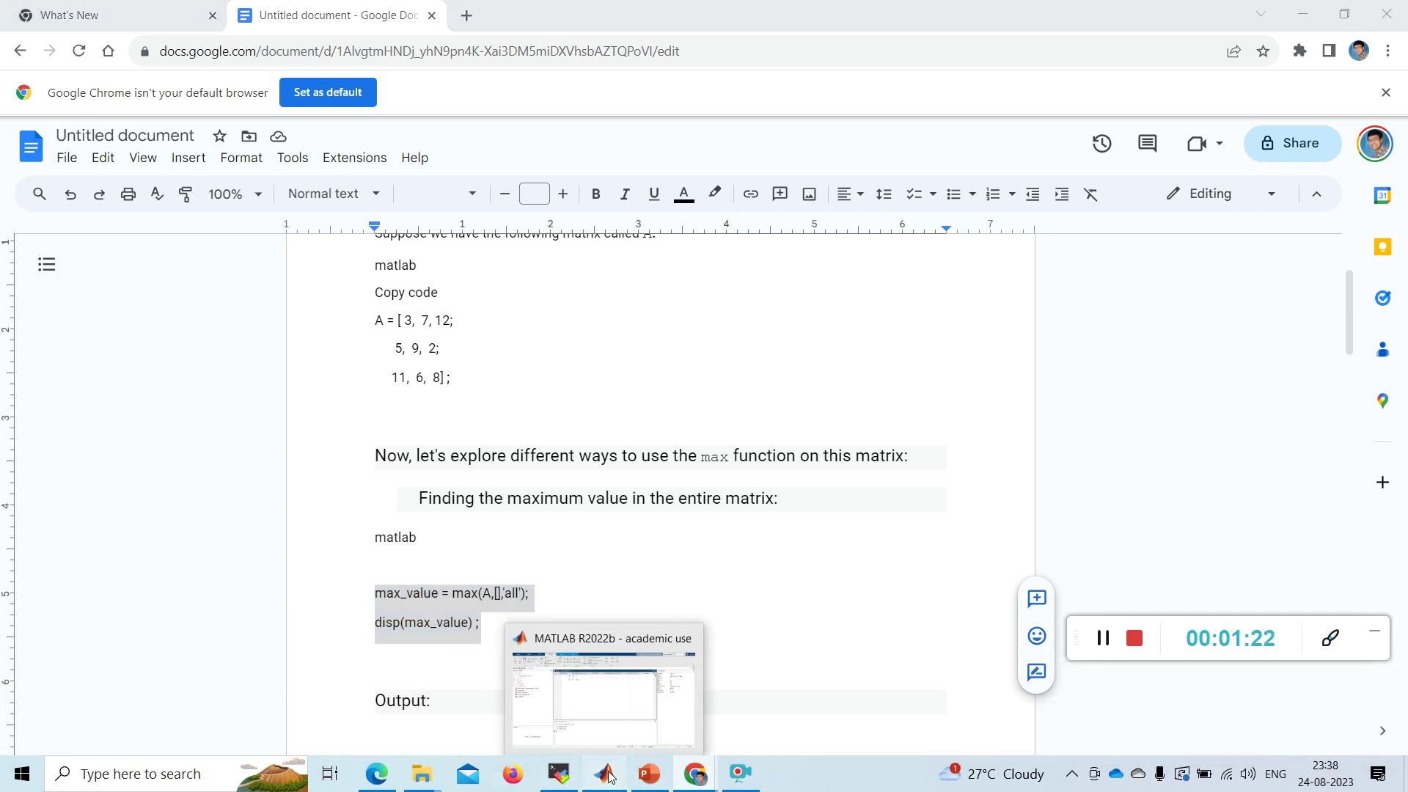
{"action": "left_click", "coordinate": [603, 774]}
Paste the max_value lines after the matrix definition and run the script, printing 12
{"action": "left_click", "coordinate": [535, 237]}
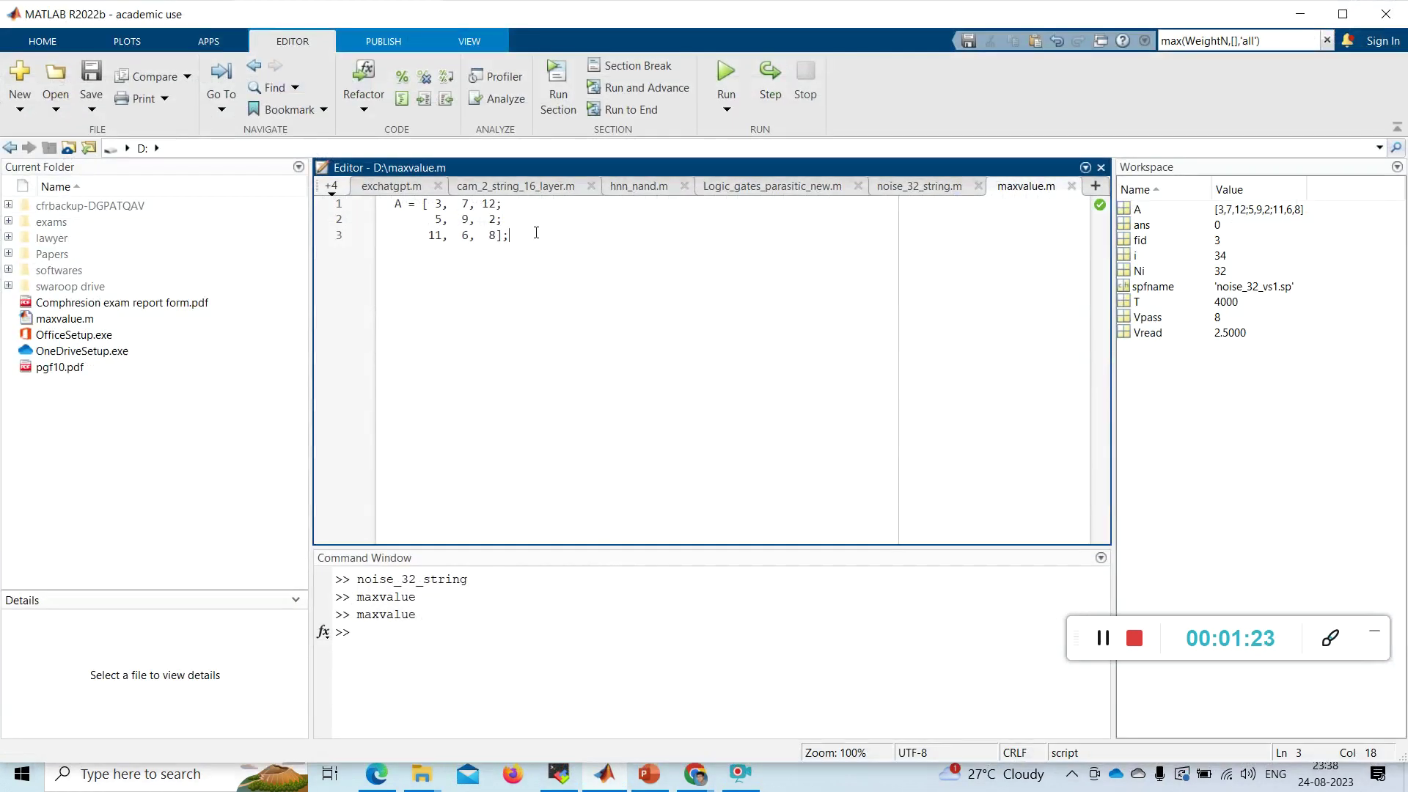
{"action": "key", "text": "Return"}
{"action": "type", "text": "max_value = max(A,[],'all'); disp(max_value);"}
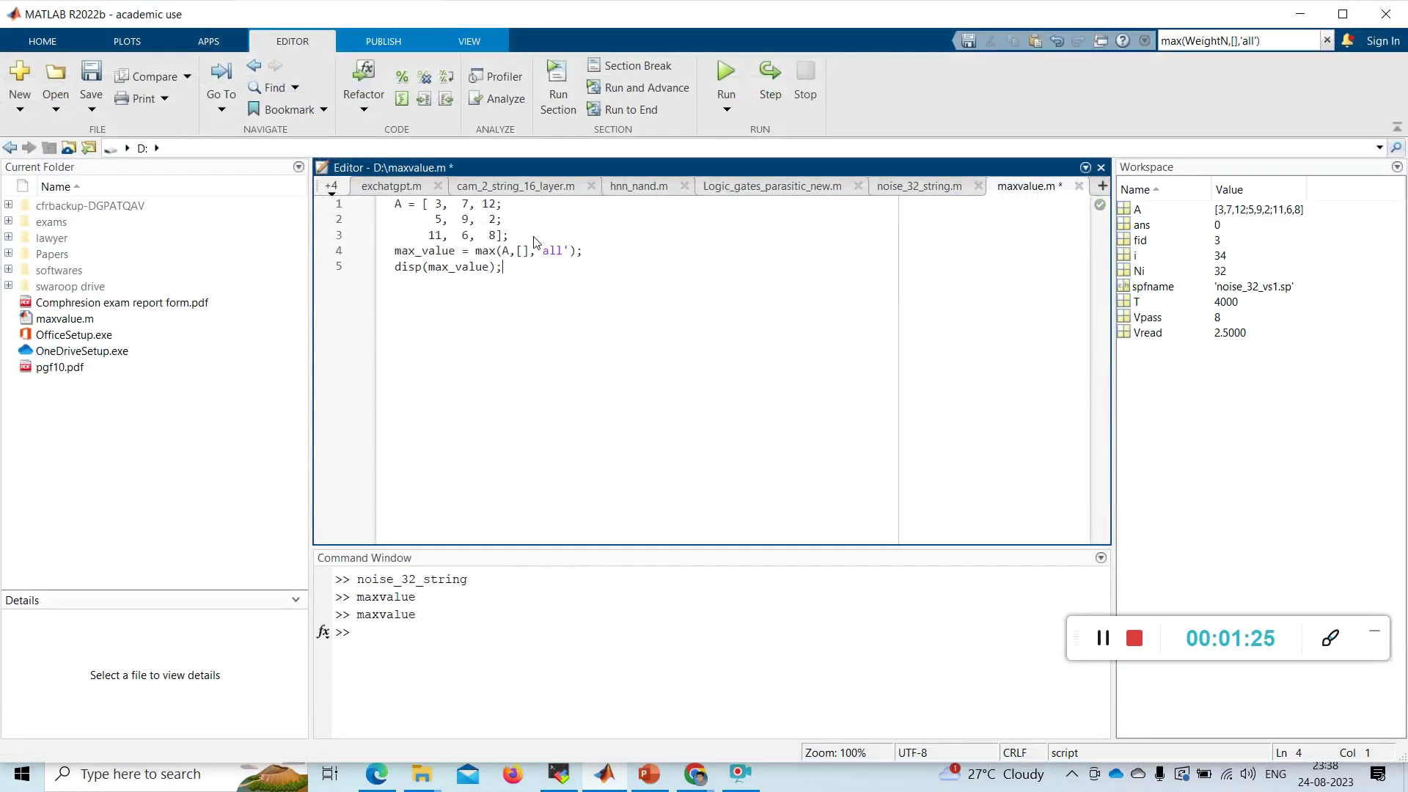
{"action": "left_click", "coordinate": [732, 68]}
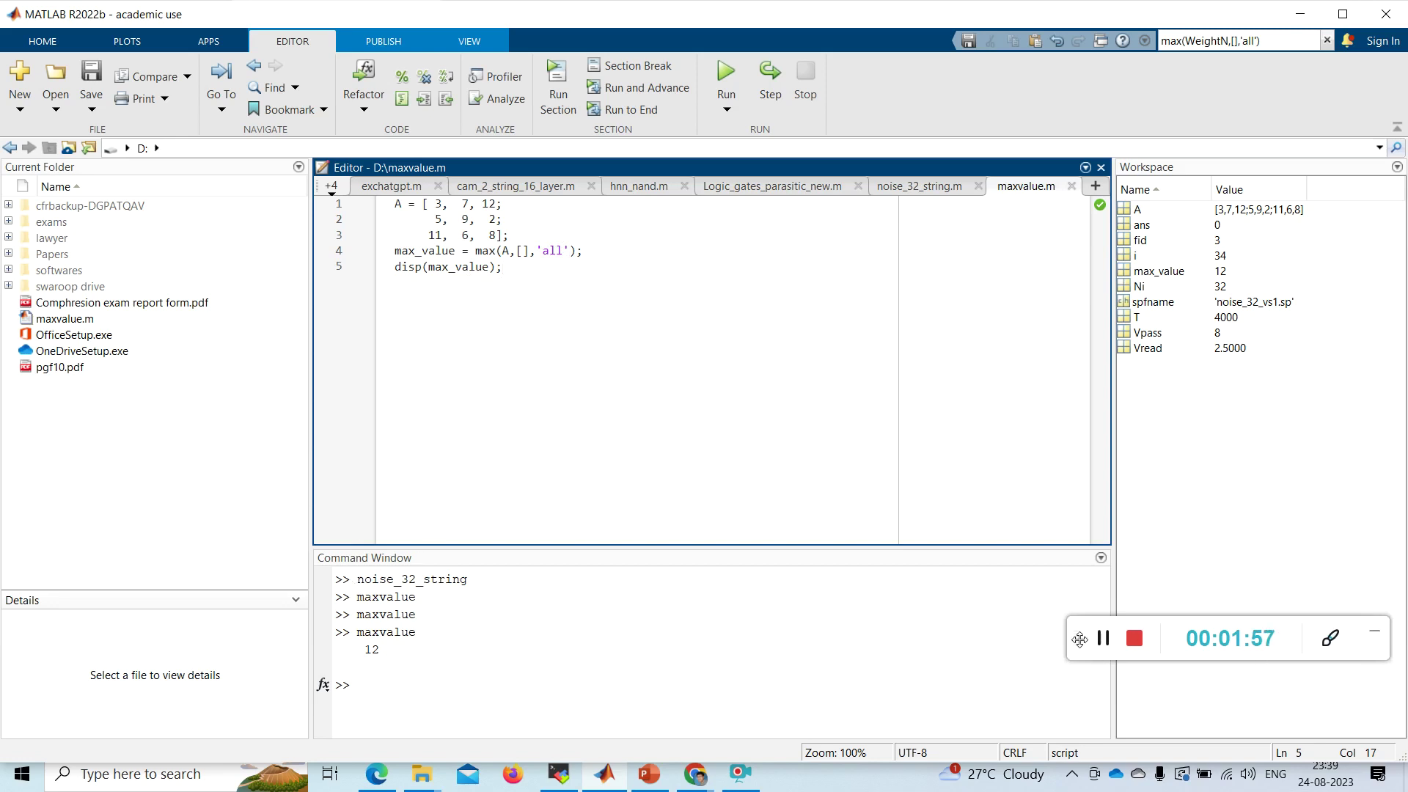
{"action": "left_click", "coordinate": [1103, 638]}
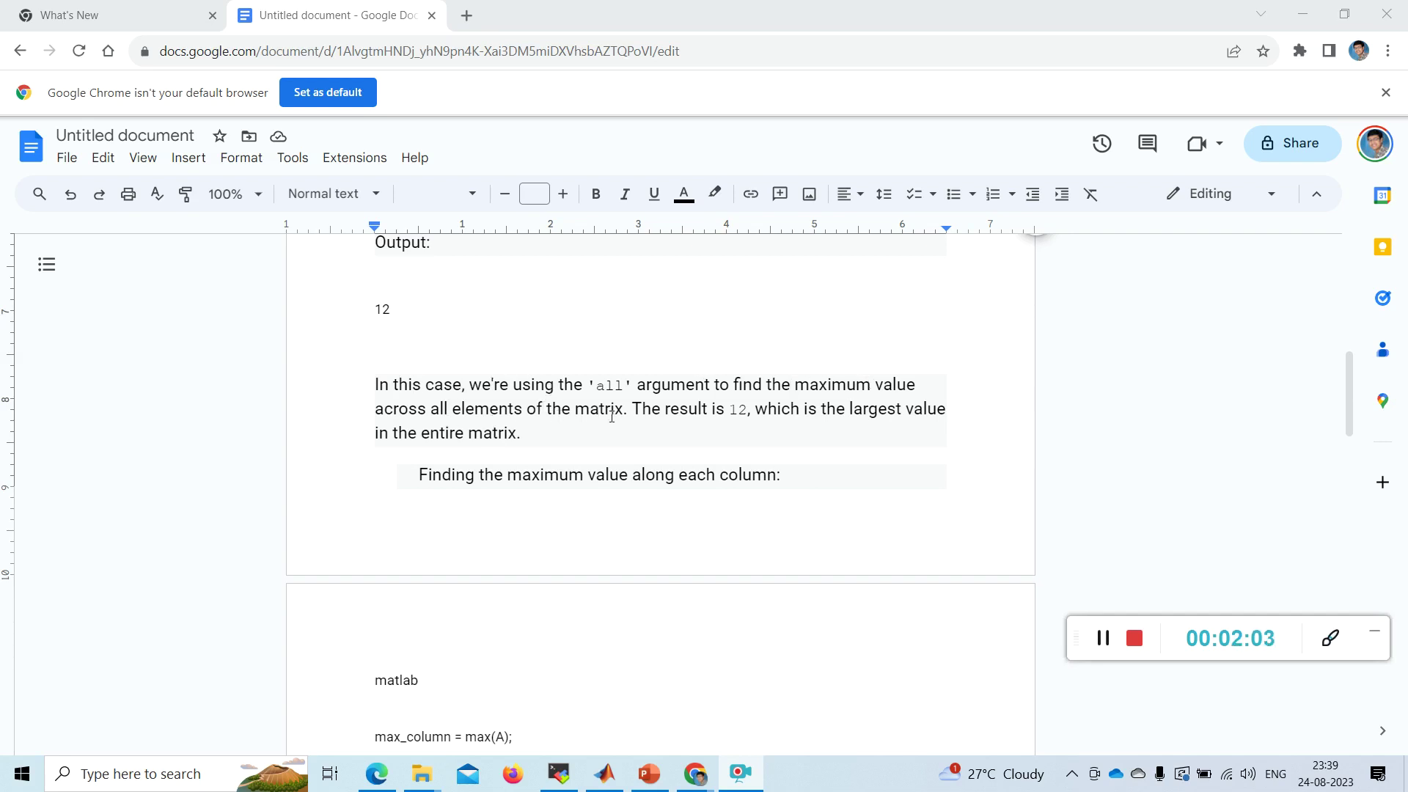
Select the max_column = max(A) and disp(max_column) lines from the column-maximum example
{"action": "double_click", "coordinate": [845, 408]}
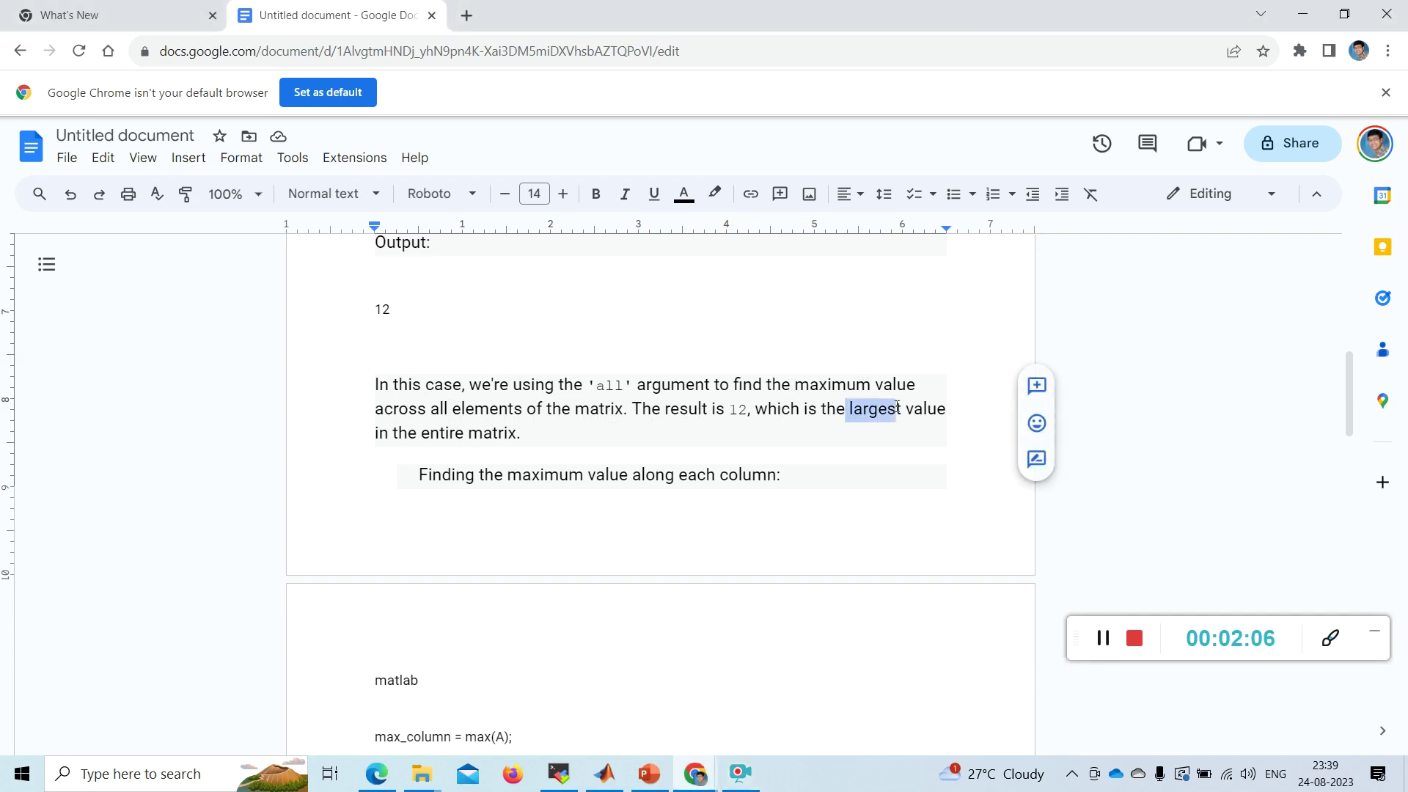
{"action": "left_click", "coordinate": [526, 451]}
{"action": "scroll", "coordinate": [526, 440], "scroll_direction": "down", "scroll_amount": 1}
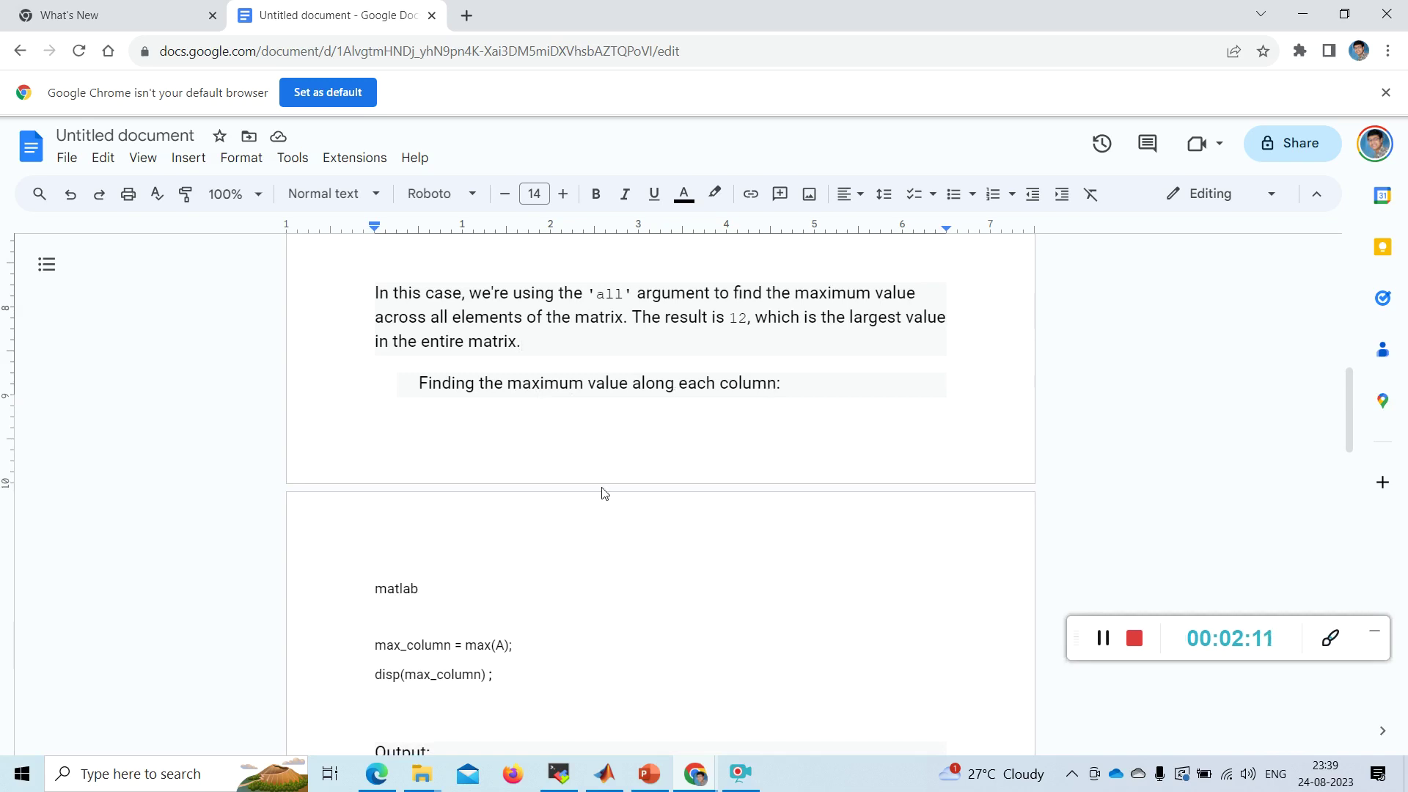
{"action": "scroll", "coordinate": [602, 493], "scroll_direction": "down", "scroll_amount": 1}
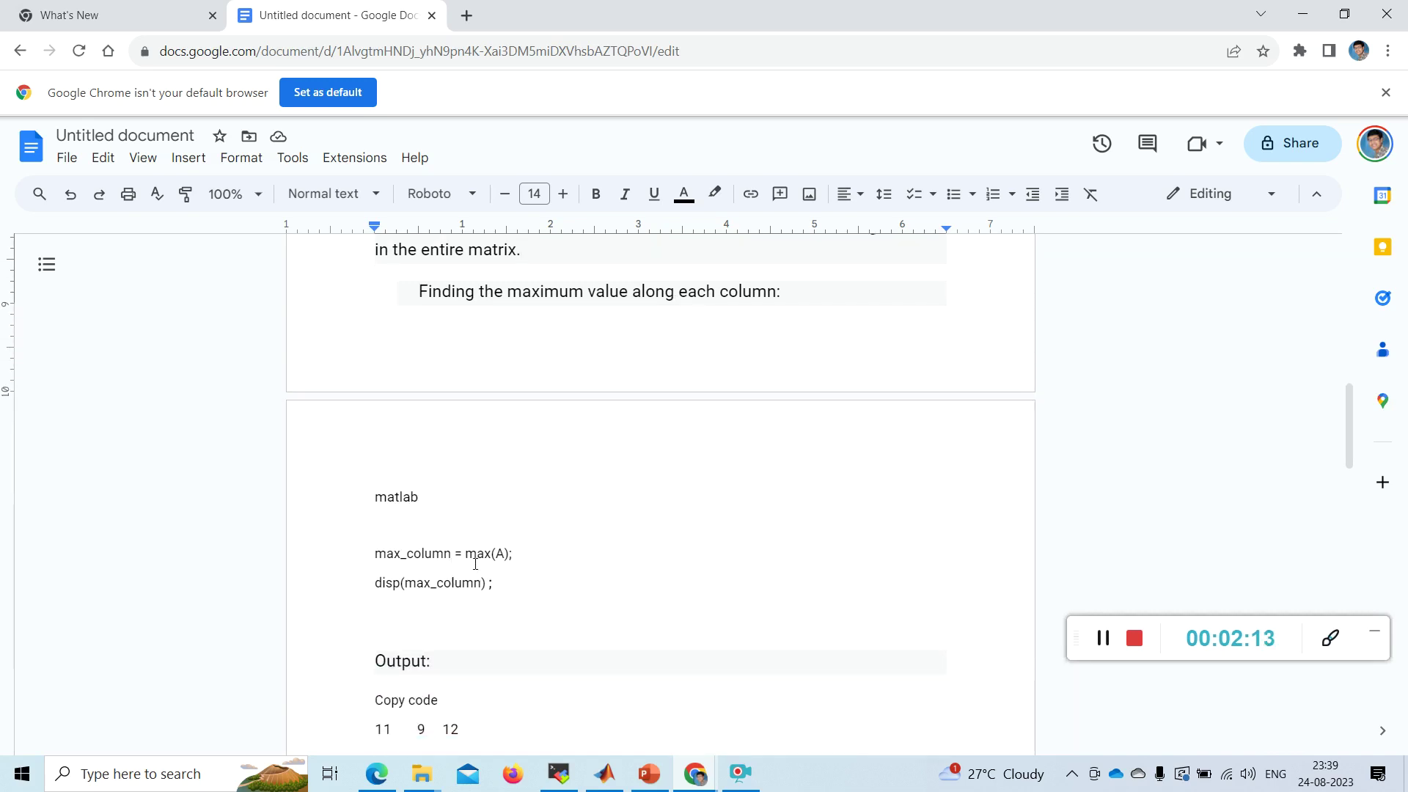
{"action": "mouse_move", "coordinate": [466, 555]}
{"action": "left_mouse_down"}
{"action": "mouse_move", "coordinate": [513, 557]}
{"action": "mouse_move", "coordinate": [449, 589]}
{"action": "mouse_move", "coordinate": [365, 560]}
{"action": "left_mouse_up"}
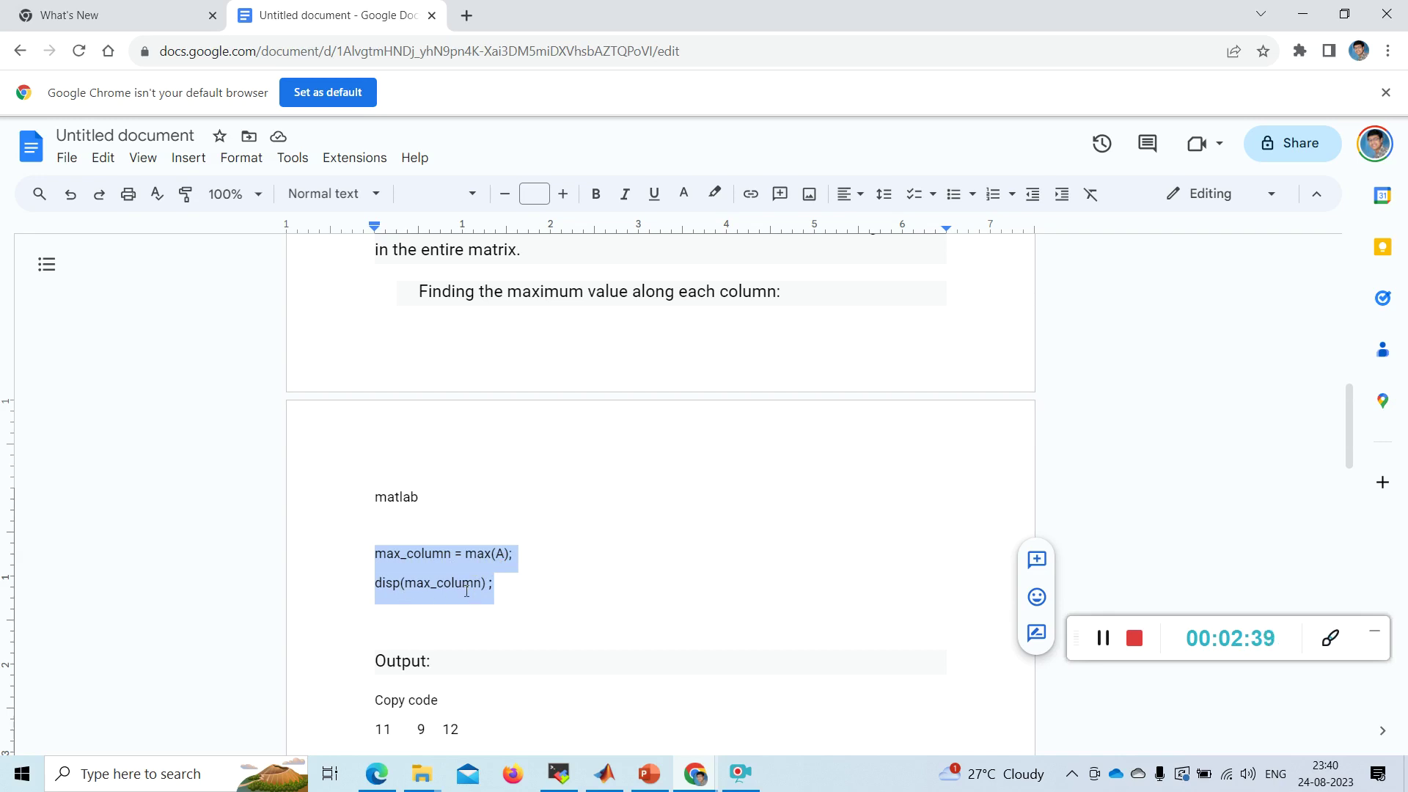
{"action": "left_click", "coordinate": [604, 773]}
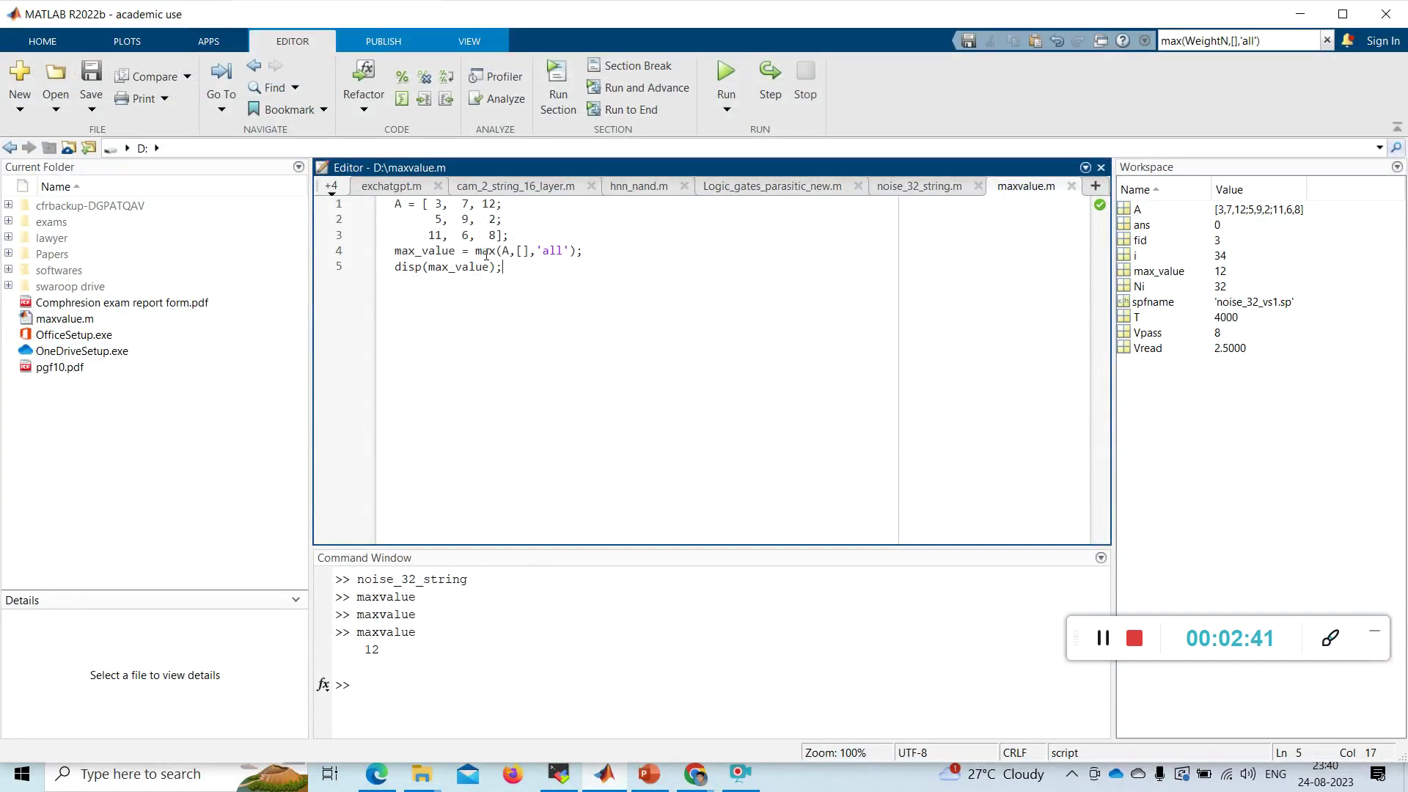
Paste the max_column lines below disp(max_value), run, and highlight the 11 9 12 output
{"action": "key", "text": "Return"}
{"action": "type", "text": "max_column = max(A); disp(max_column);"}
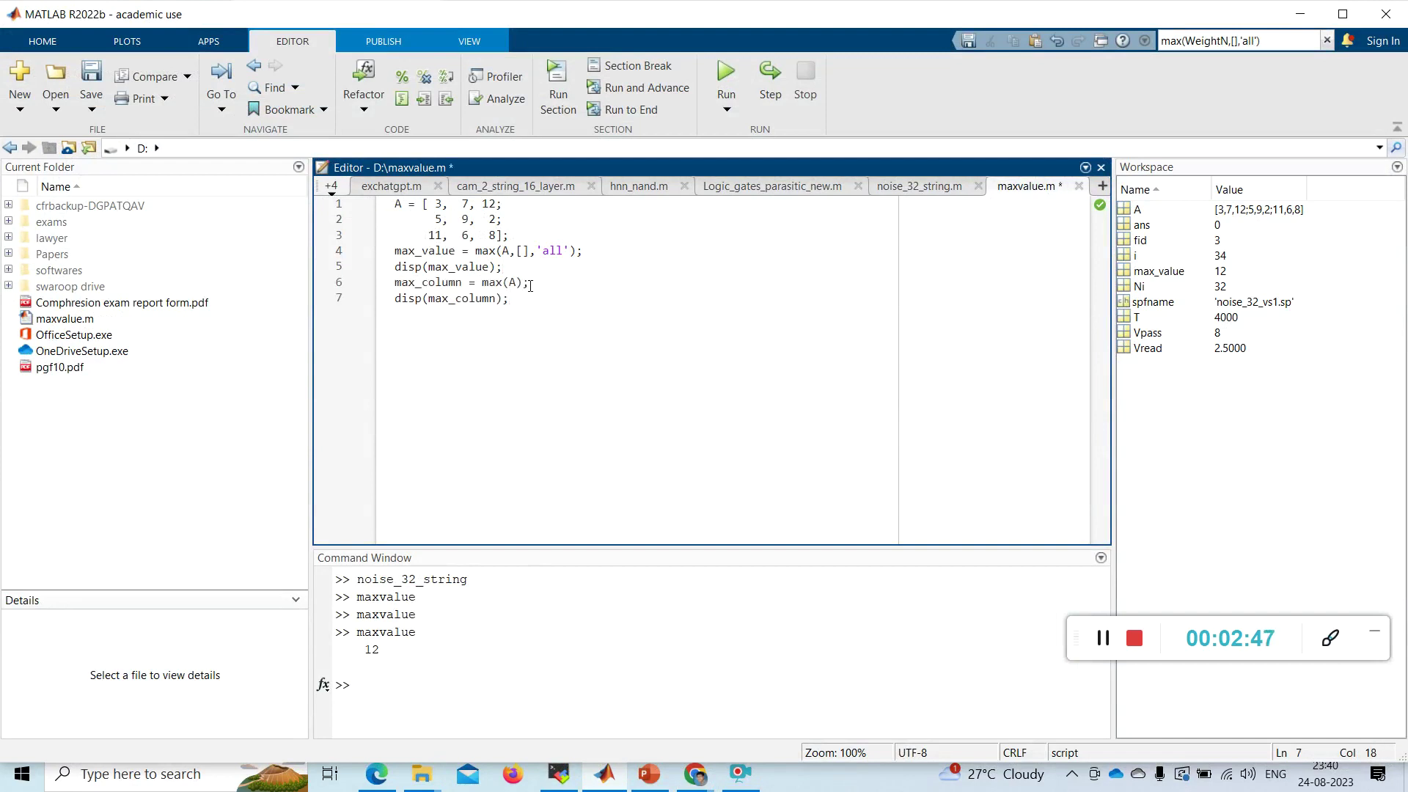
{"action": "left_click", "coordinate": [723, 72]}
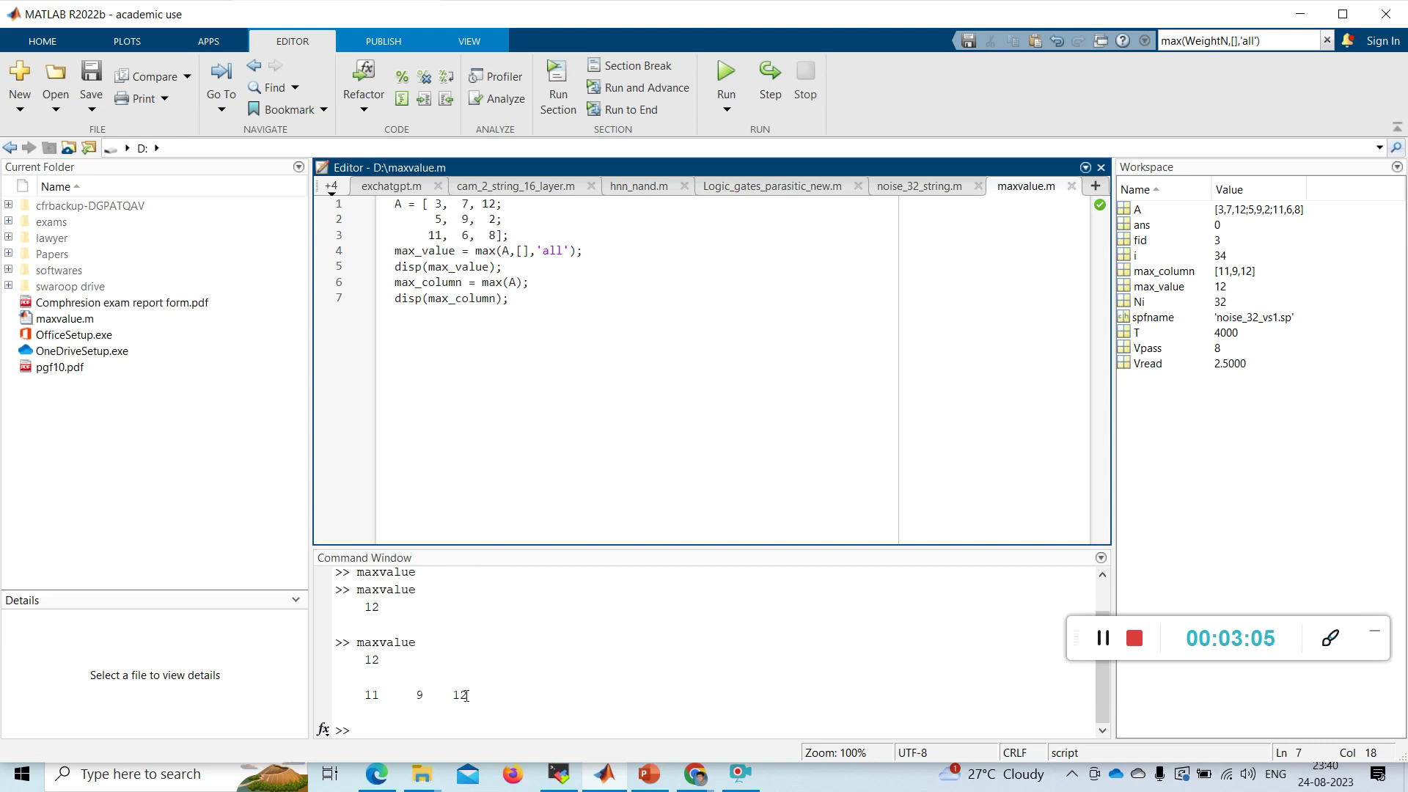
{"action": "left_click_drag", "start_coordinate": [365, 699], "coordinate": [470, 696]}
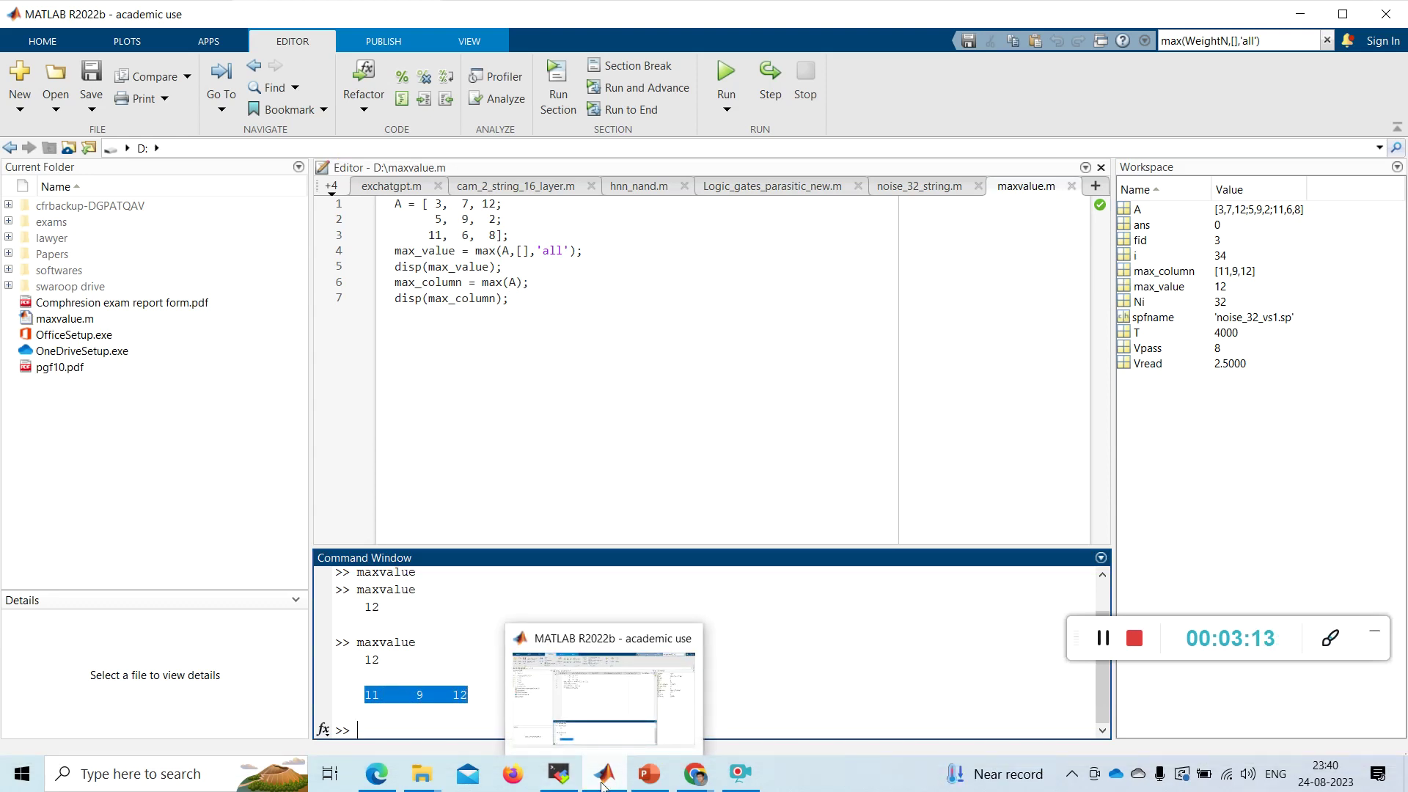
{"action": "left_click", "coordinate": [604, 774]}
{"action": "scroll", "coordinate": [579, 706], "scroll_direction": "down", "scroll_amount": 1}
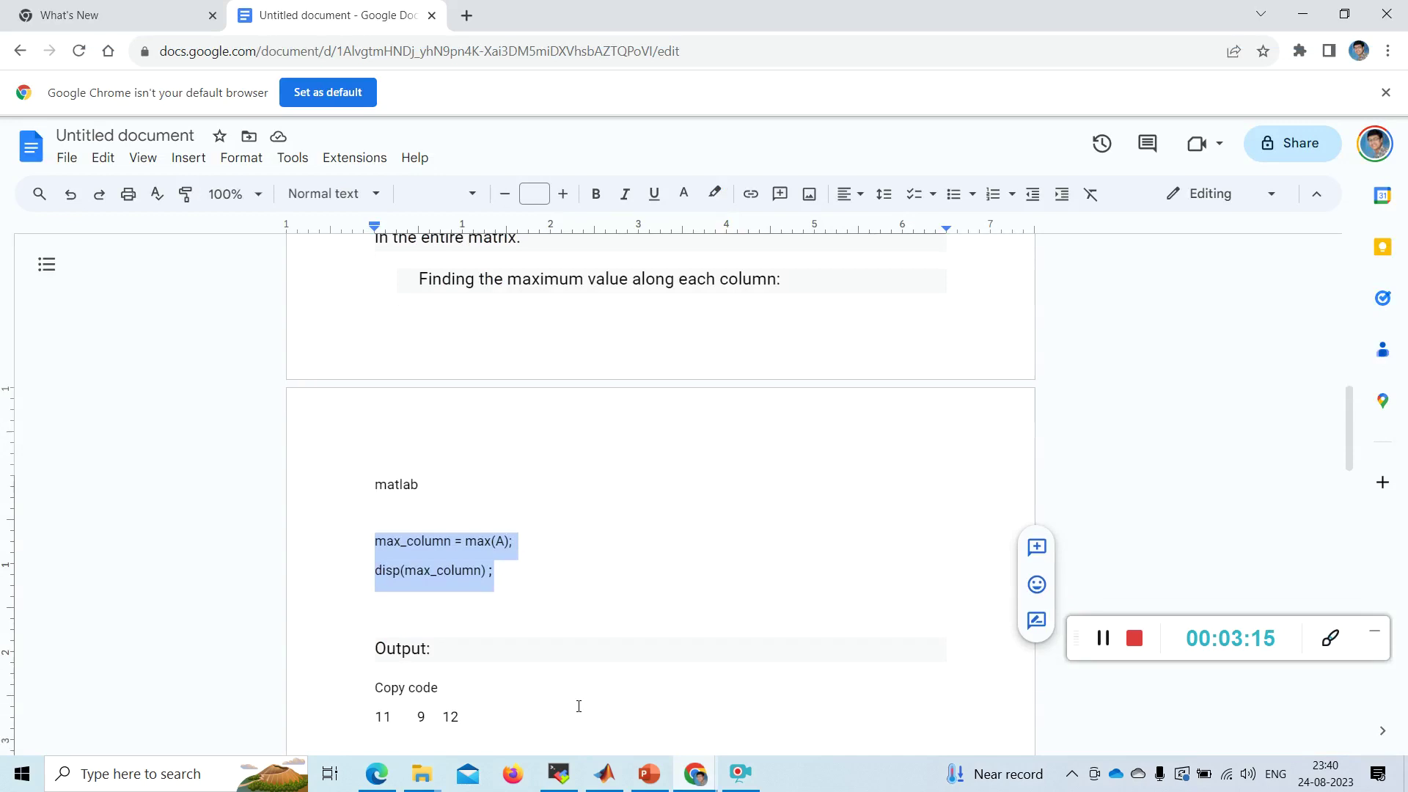
{"action": "scroll", "coordinate": [535, 473], "scroll_direction": "down", "scroll_amount": 1}
{"action": "scroll", "coordinate": [547, 591], "scroll_direction": "down", "scroll_amount": 1}
{"action": "scroll", "coordinate": [546, 590], "scroll_direction": "down", "scroll_amount": 1}
{"action": "scroll", "coordinate": [472, 531], "scroll_direction": "up", "scroll_amount": 2}
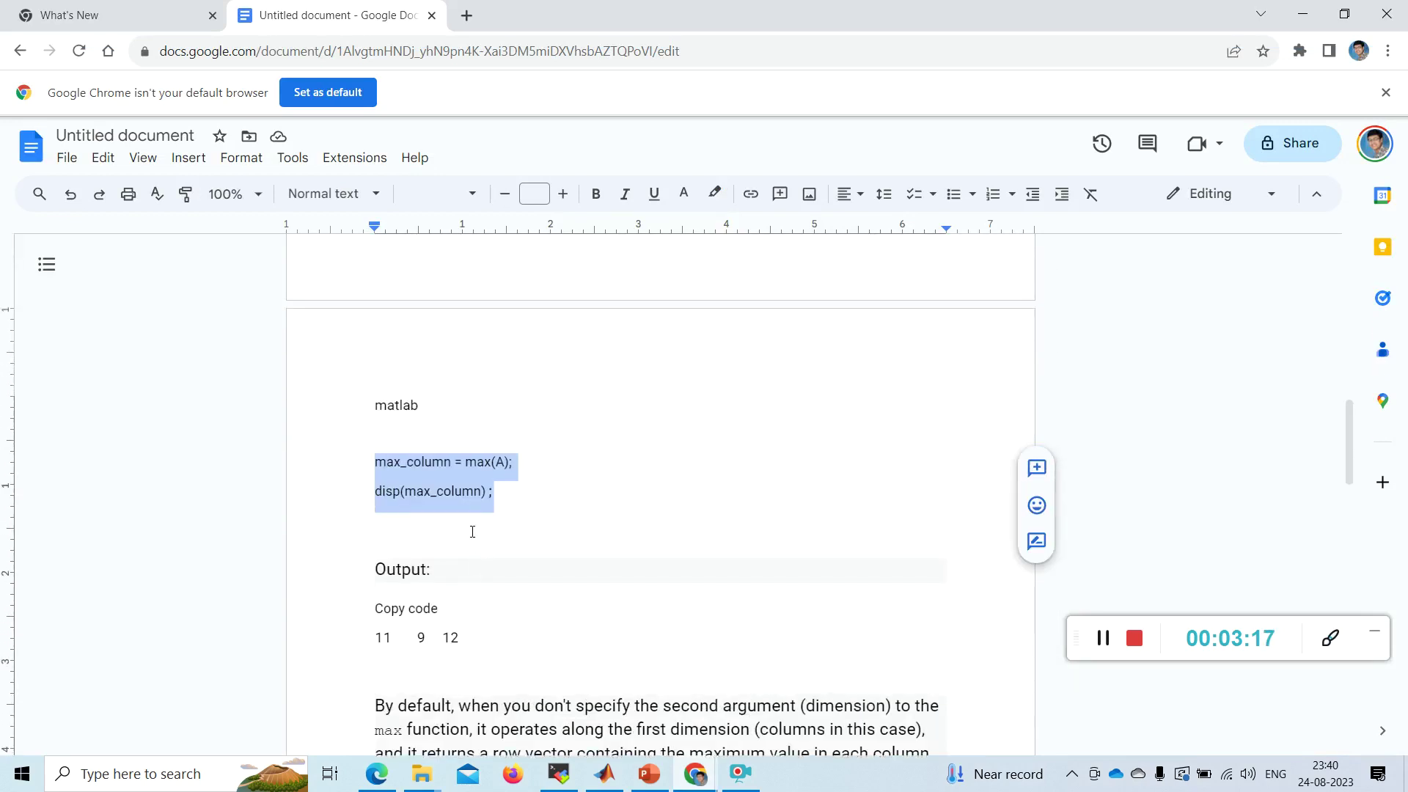
{"action": "scroll", "coordinate": [452, 589], "scroll_direction": "down", "scroll_amount": 1}
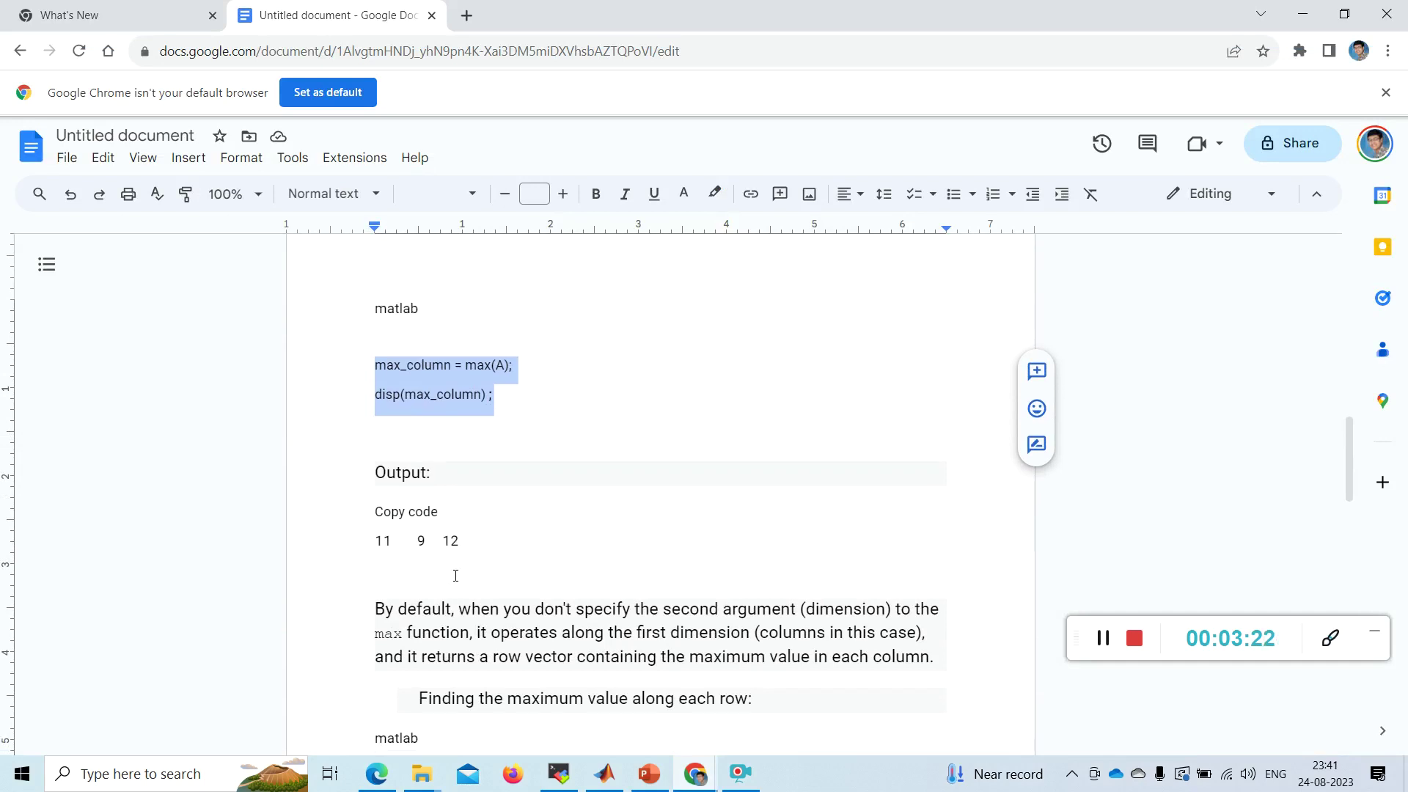
{"action": "scroll", "coordinate": [437, 572], "scroll_direction": "down", "scroll_amount": 1}
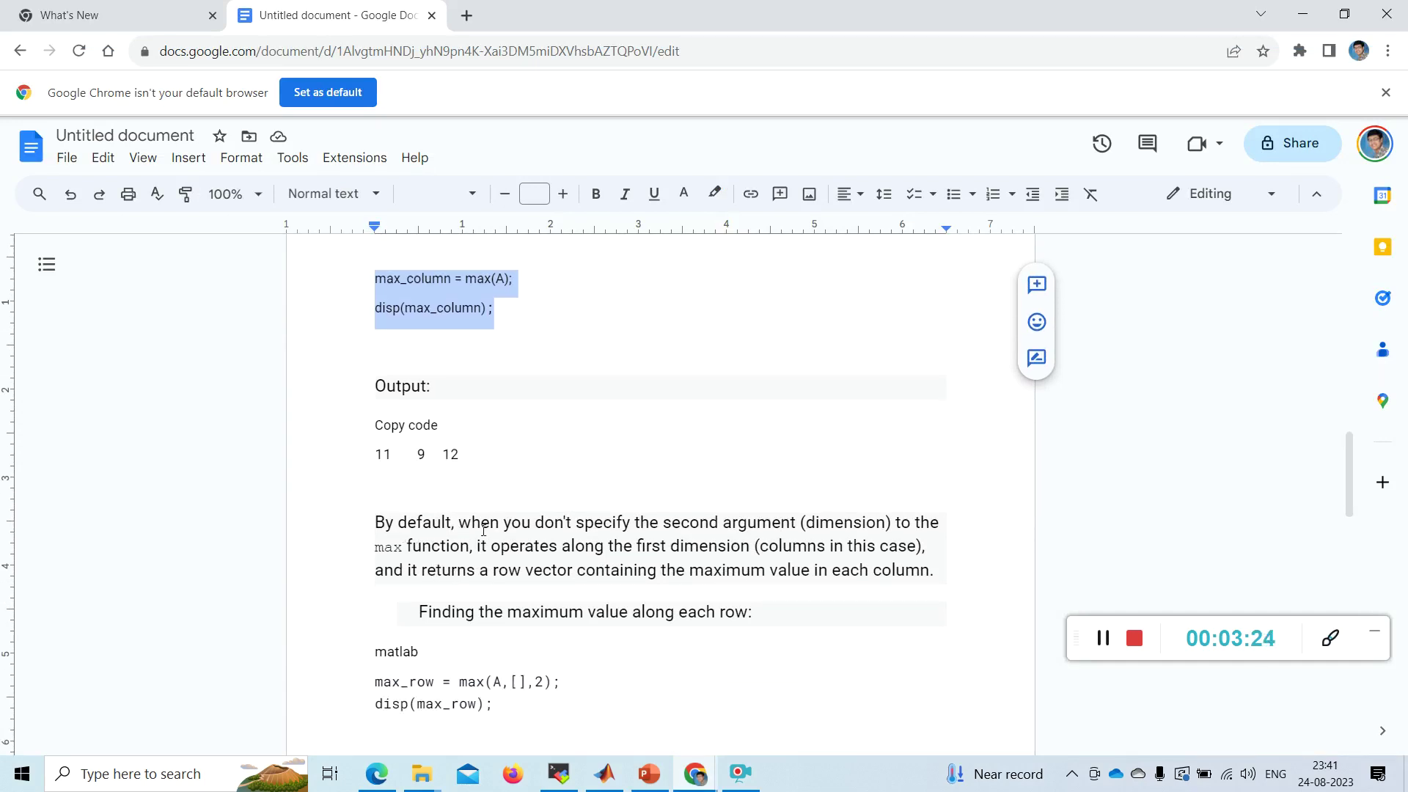
{"action": "scroll", "coordinate": [878, 435], "scroll_direction": "down", "scroll_amount": 1}
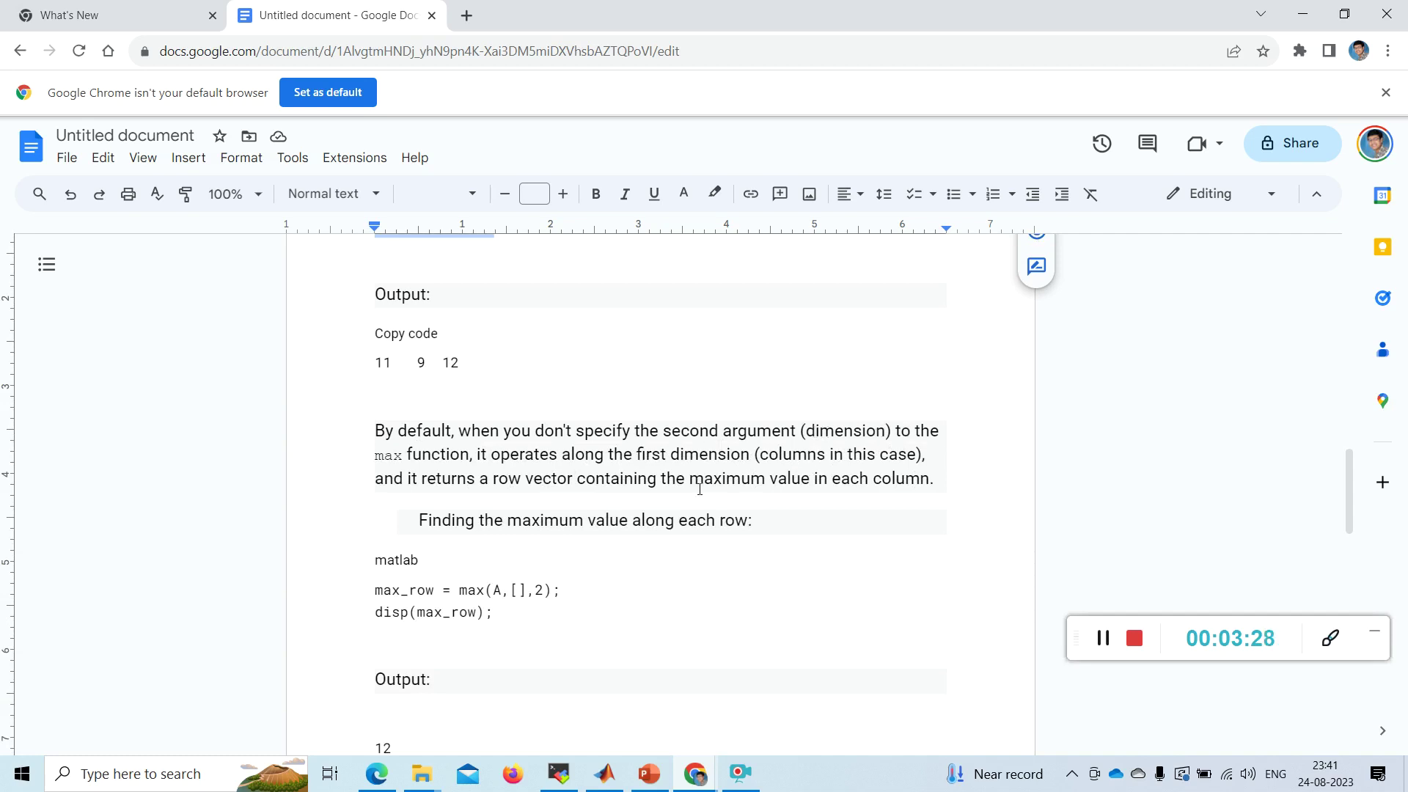
{"action": "scroll", "coordinate": [798, 529], "scroll_direction": "down", "scroll_amount": 1}
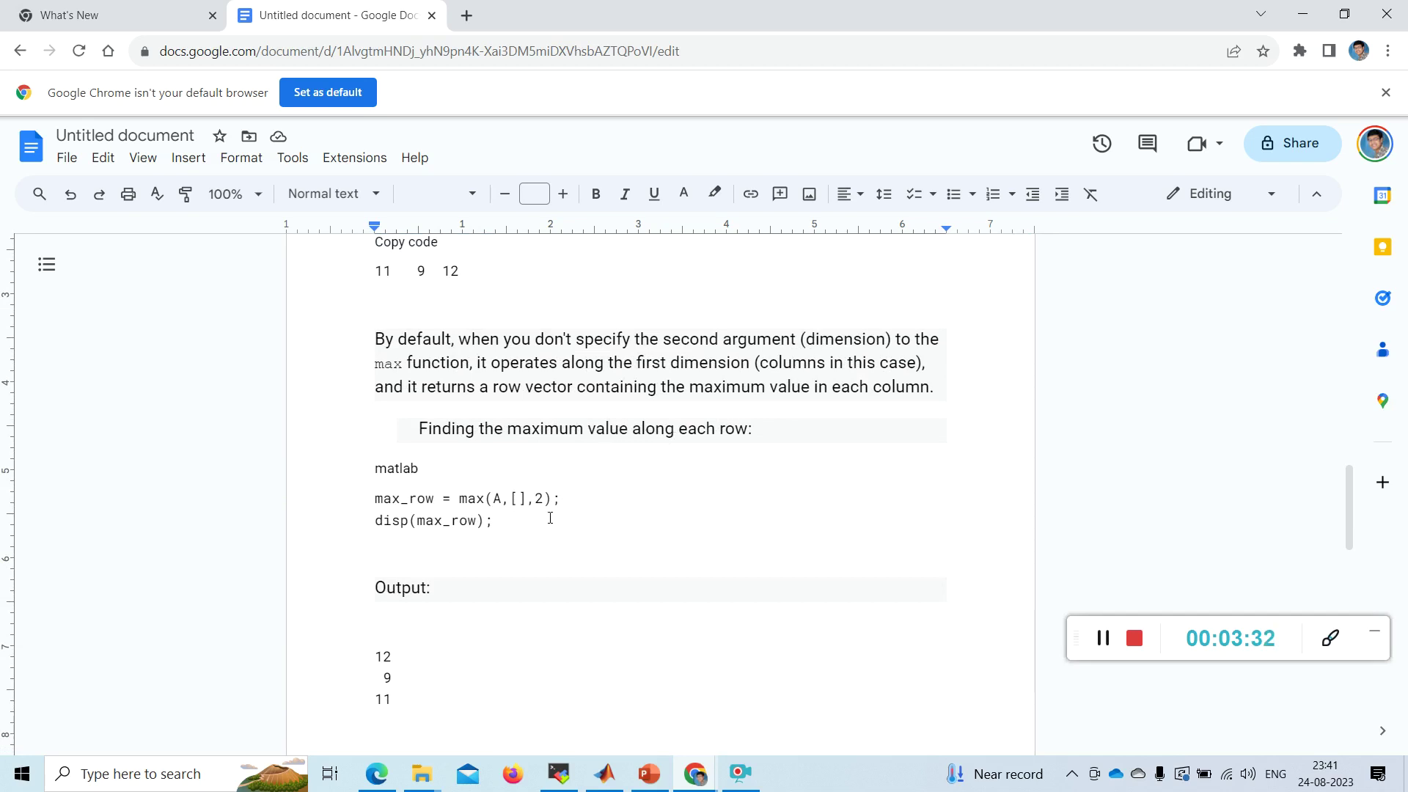
Highlight the max_row = max(A,[],2); and disp(max_row); lines above output 12 9 11
{"action": "left_click", "coordinate": [492, 523]}
{"action": "double_click", "coordinate": [538, 501]}
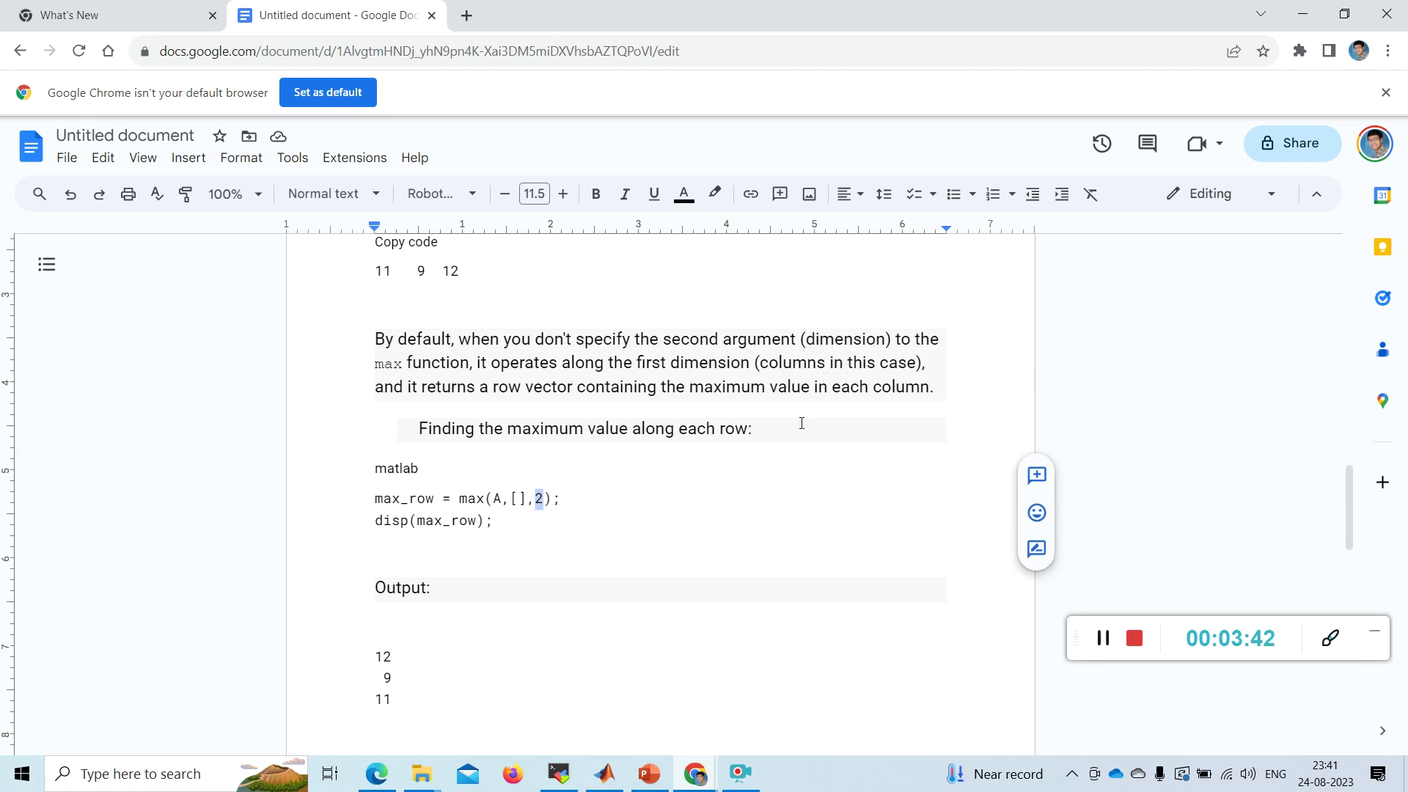
{"action": "scroll", "coordinate": [493, 524], "scroll_direction": "down", "scroll_amount": 1}
{"action": "scroll", "coordinate": [495, 524], "scroll_direction": "down", "scroll_amount": 1}
{"action": "scroll", "coordinate": [493, 523], "scroll_direction": "down", "scroll_amount": 3}
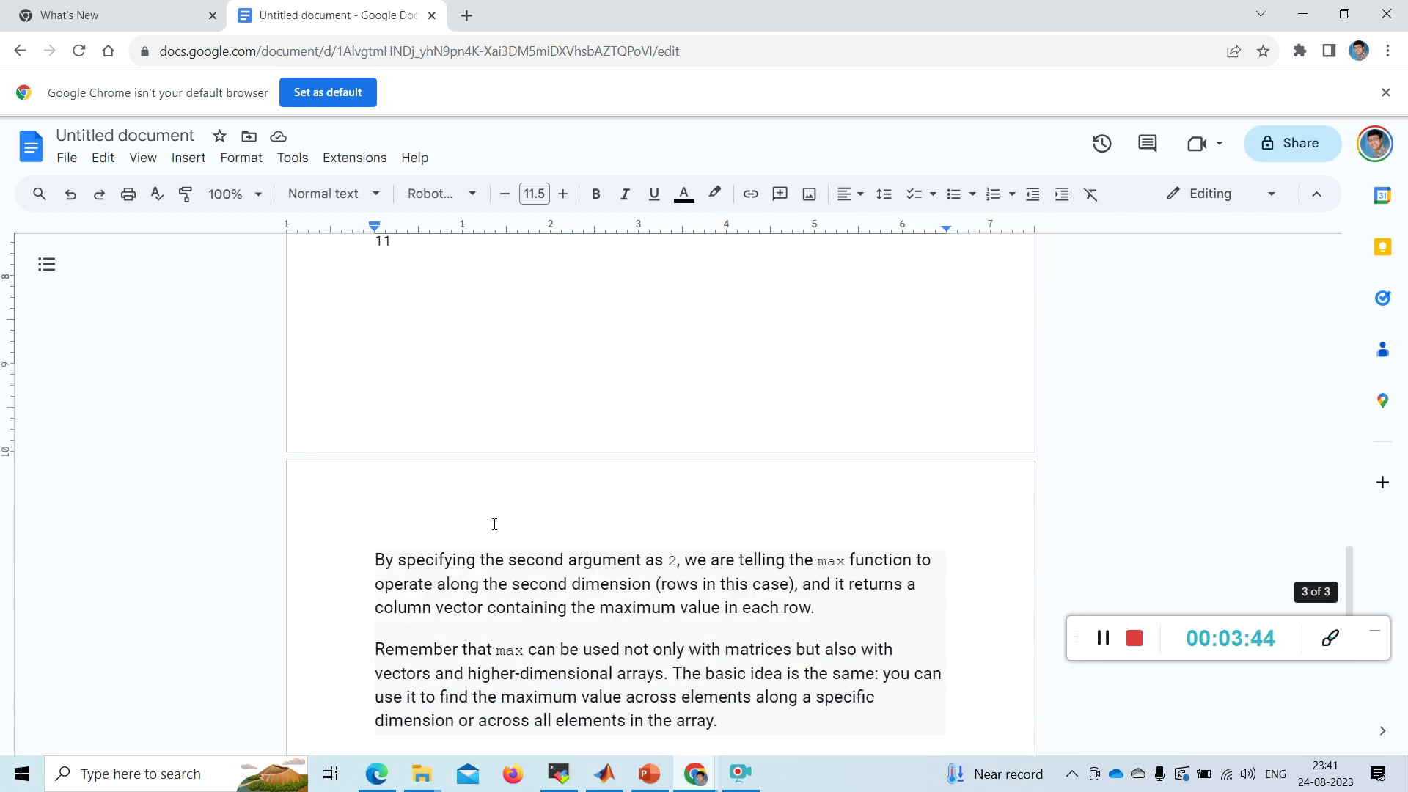
{"action": "left_click", "coordinate": [725, 608]}
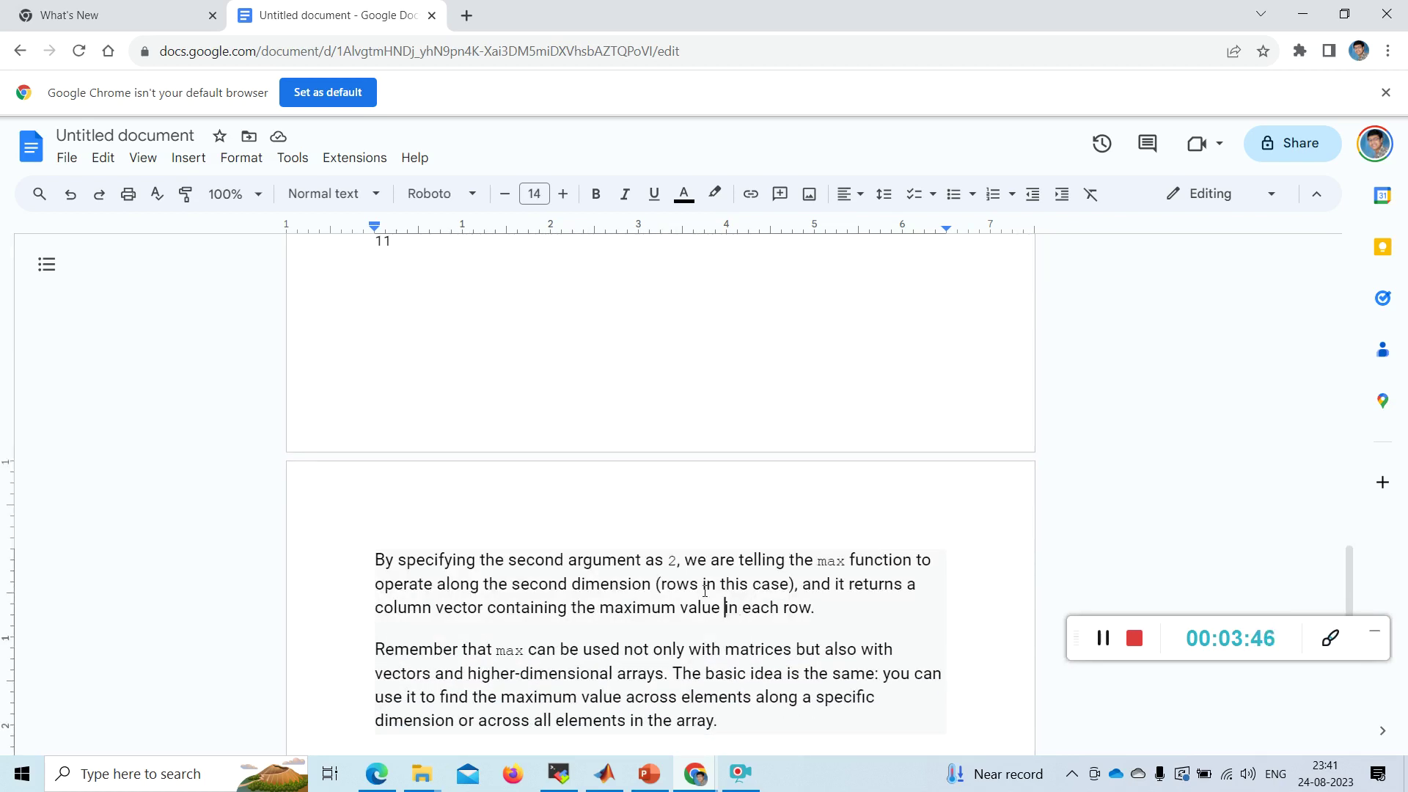
{"action": "left_click_drag", "start_coordinate": [675, 584], "coordinate": [751, 583]}
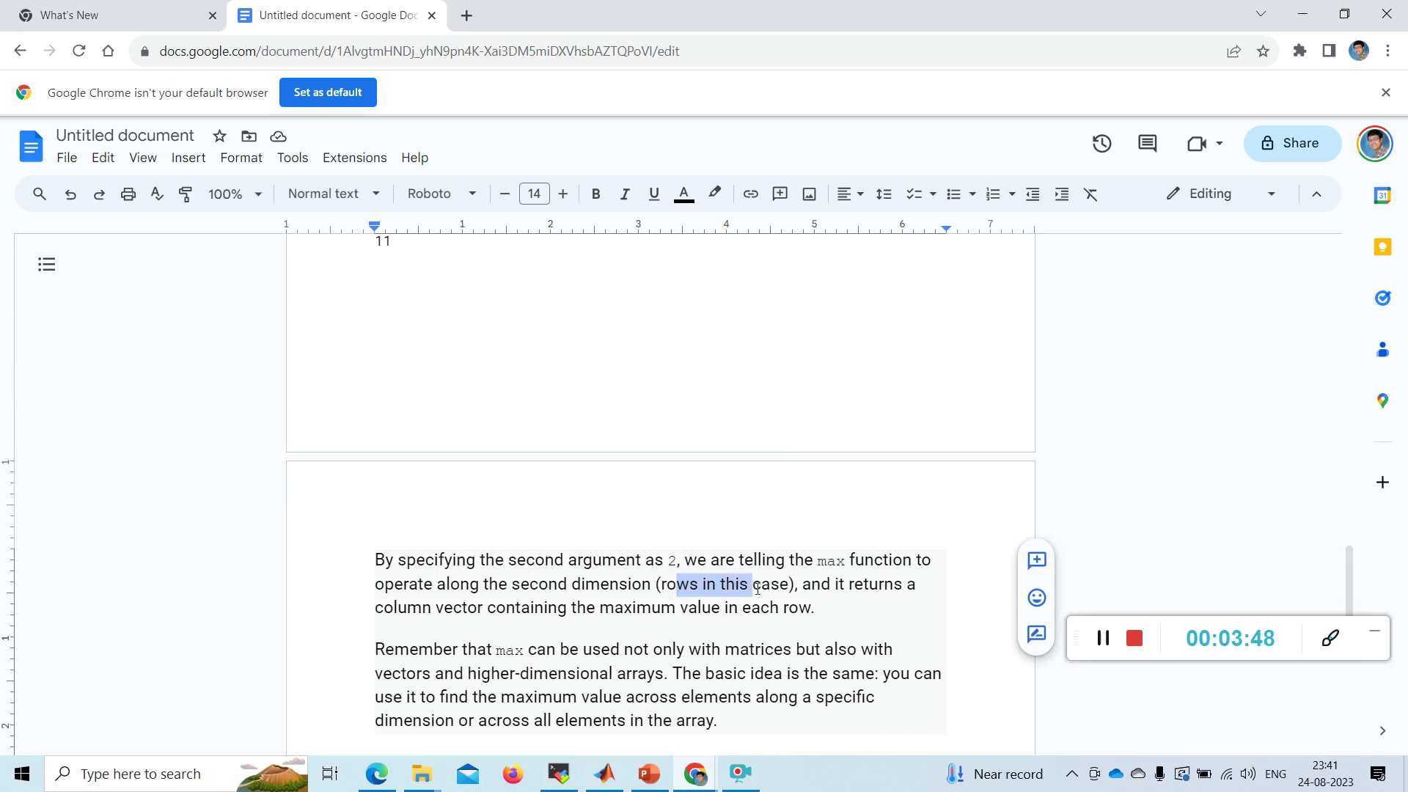
{"action": "scroll", "coordinate": [653, 634], "scroll_direction": "down", "scroll_amount": 1}
{"action": "scroll", "coordinate": [653, 634], "scroll_direction": "up", "scroll_amount": 1}
{"action": "scroll", "coordinate": [598, 628], "scroll_direction": "up", "scroll_amount": 2}
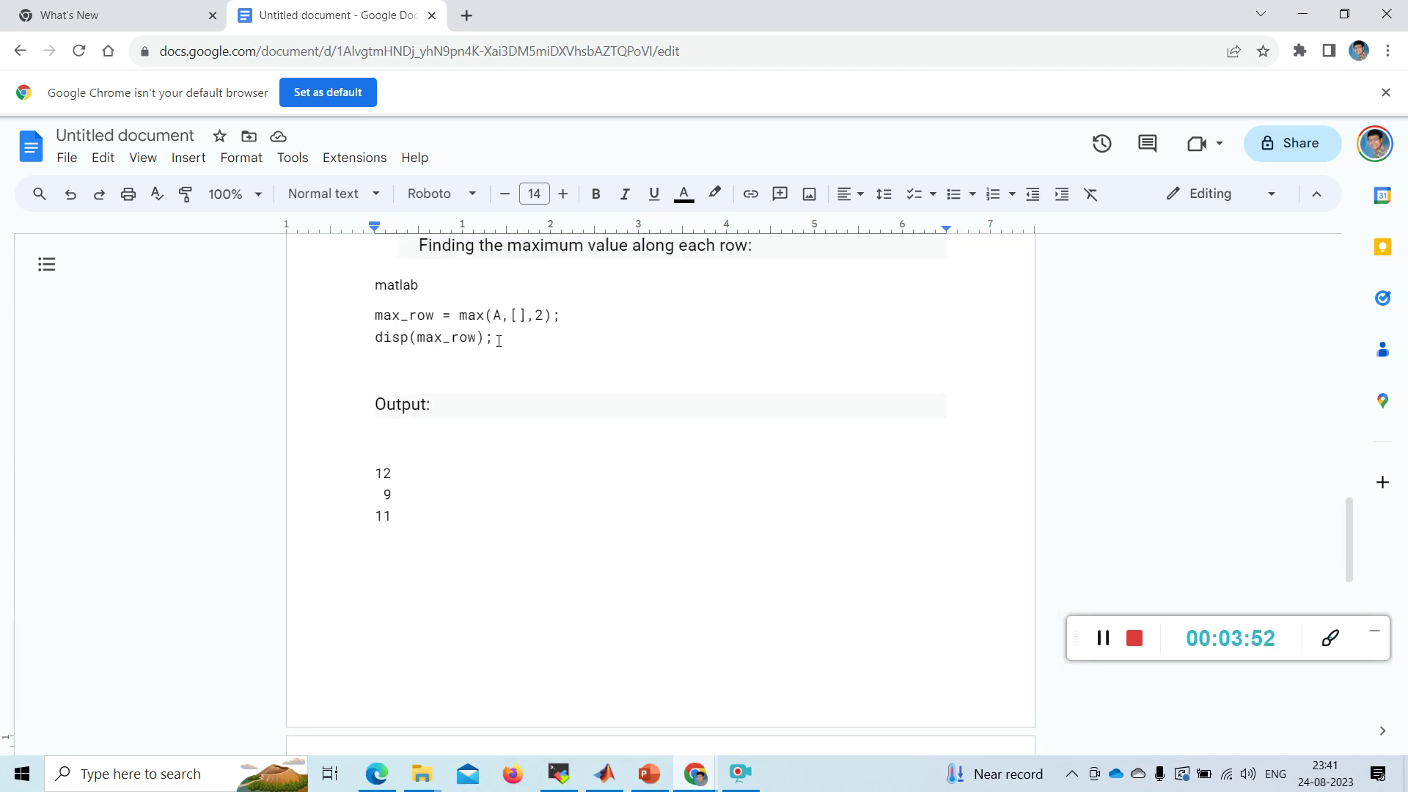
{"action": "mouse_move", "coordinate": [495, 338]}
{"action": "left_mouse_down"}
{"action": "mouse_move", "coordinate": [414, 337]}
{"action": "mouse_move", "coordinate": [373, 328]}
{"action": "mouse_move", "coordinate": [375, 315]}
{"action": "left_mouse_up"}
{"action": "key", "text": "ctrl+c"}
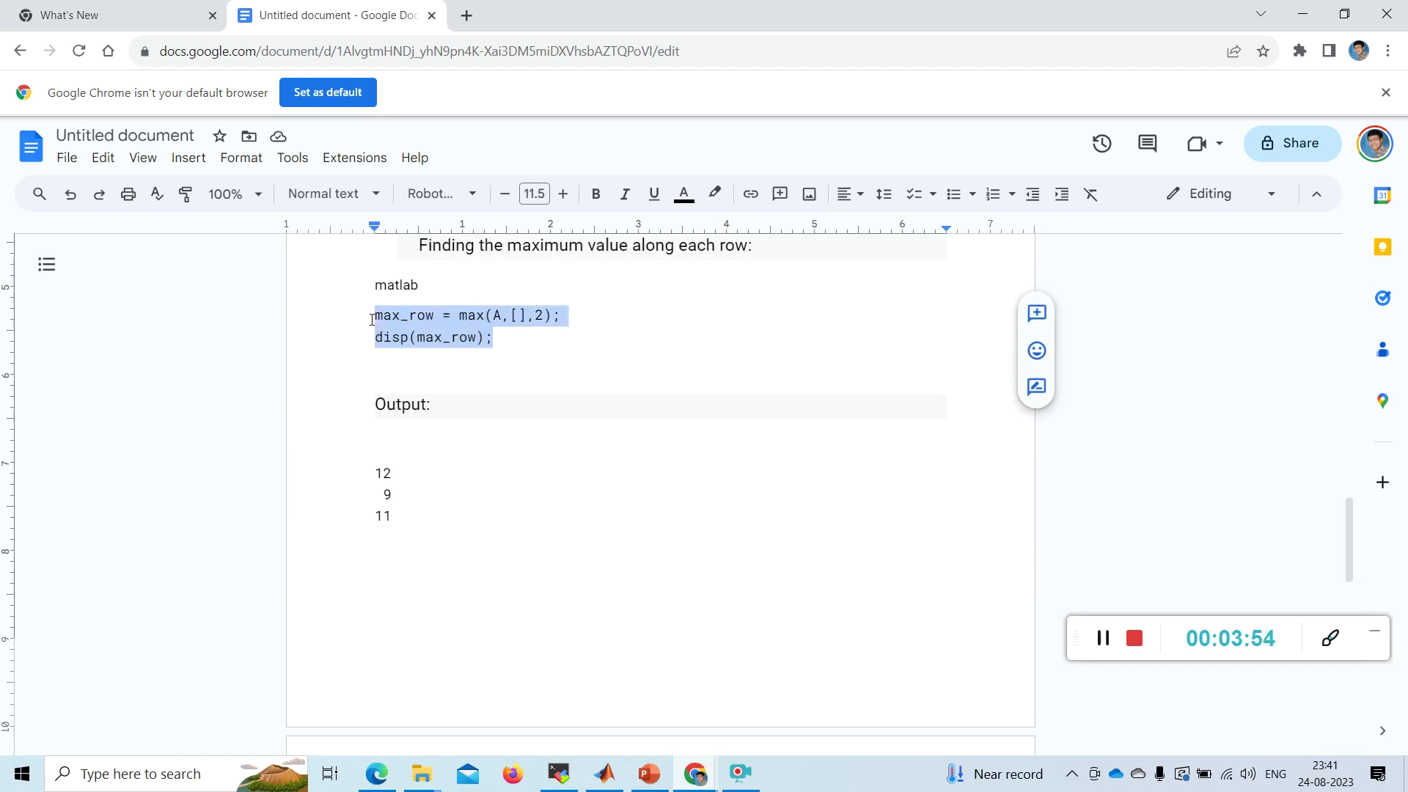
Paste the max_row lines after disp(max_column) and run maxvalue.m, printing 12, 9, 11
{"action": "left_click", "coordinate": [604, 774]}
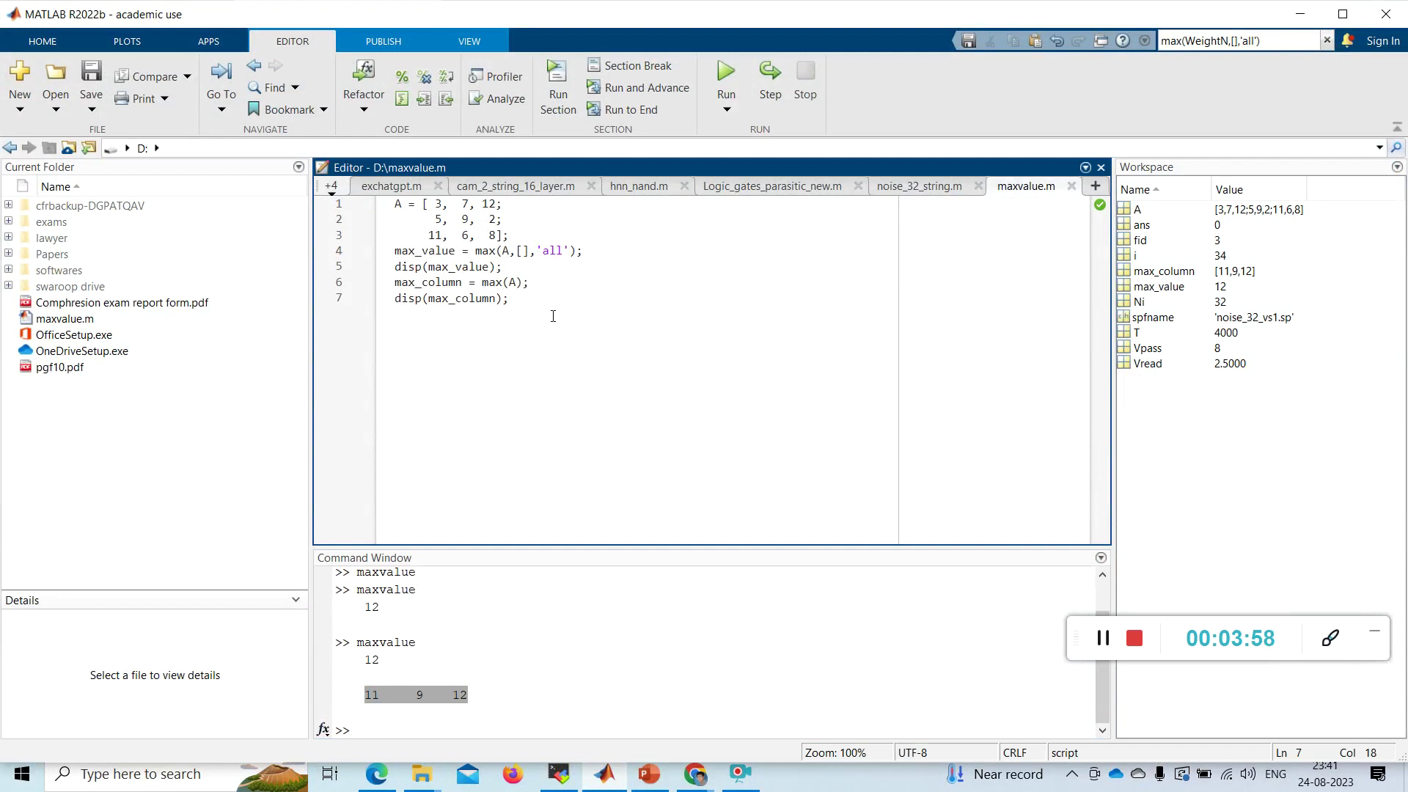
{"action": "key", "text": "Return"}
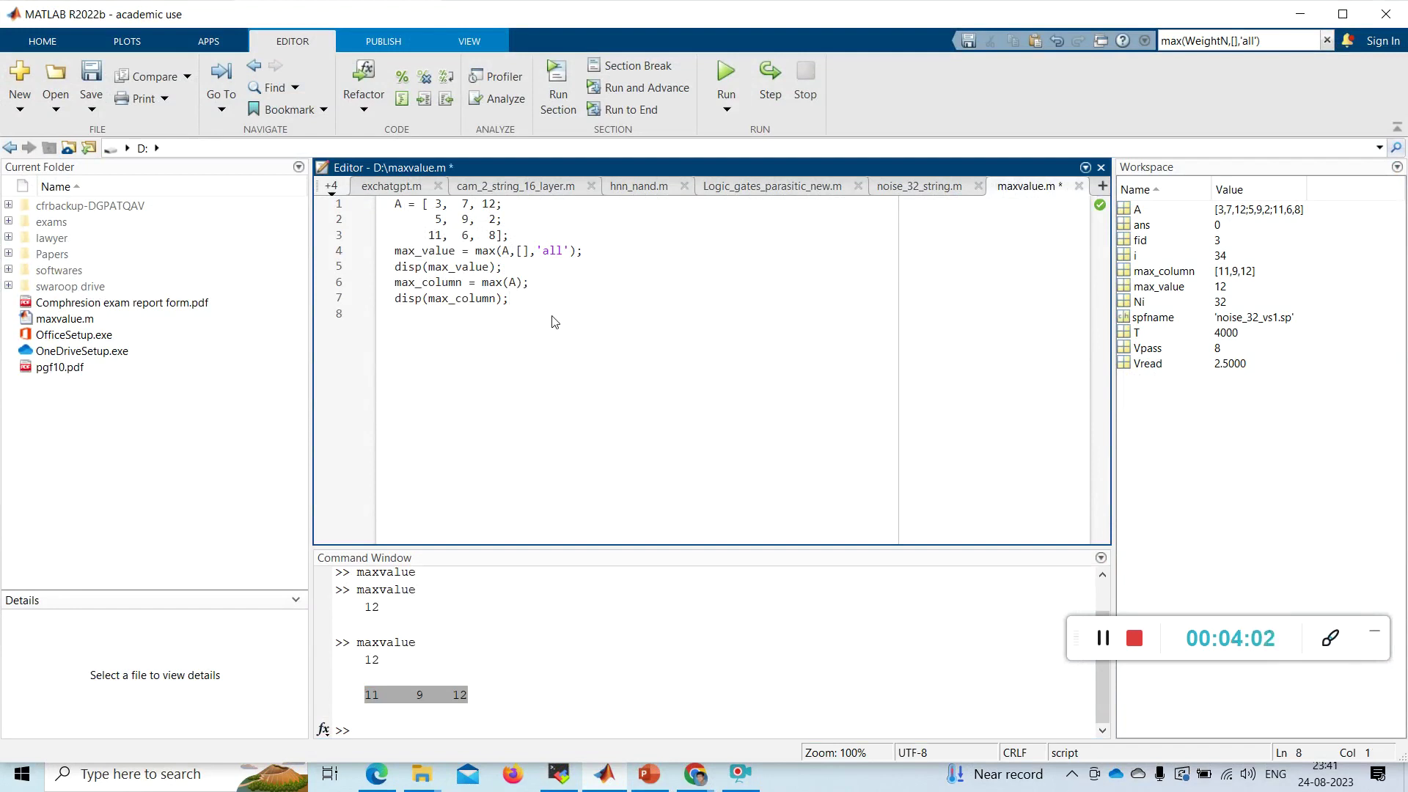
{"action": "key", "text": "ctrl+v"}
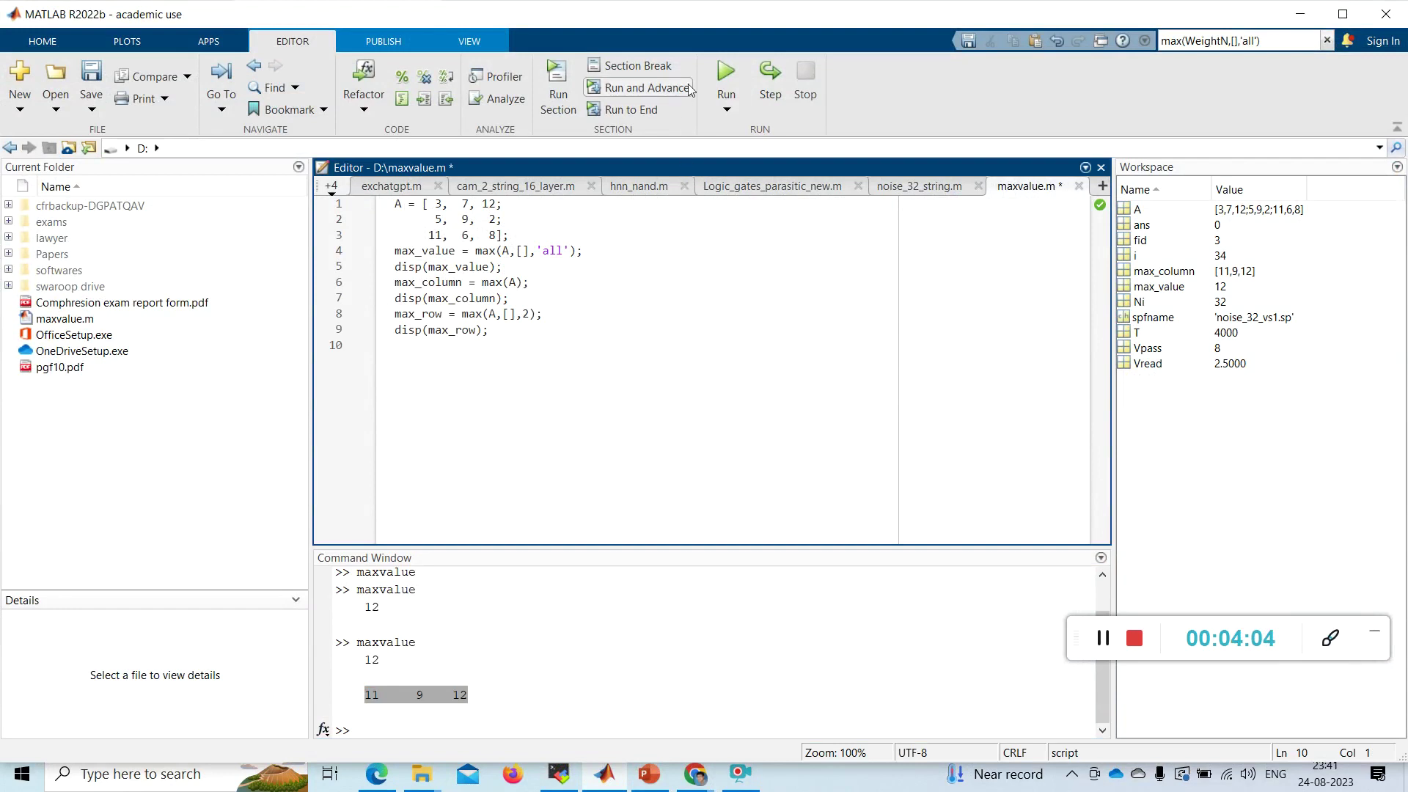
{"action": "left_click", "coordinate": [727, 73]}
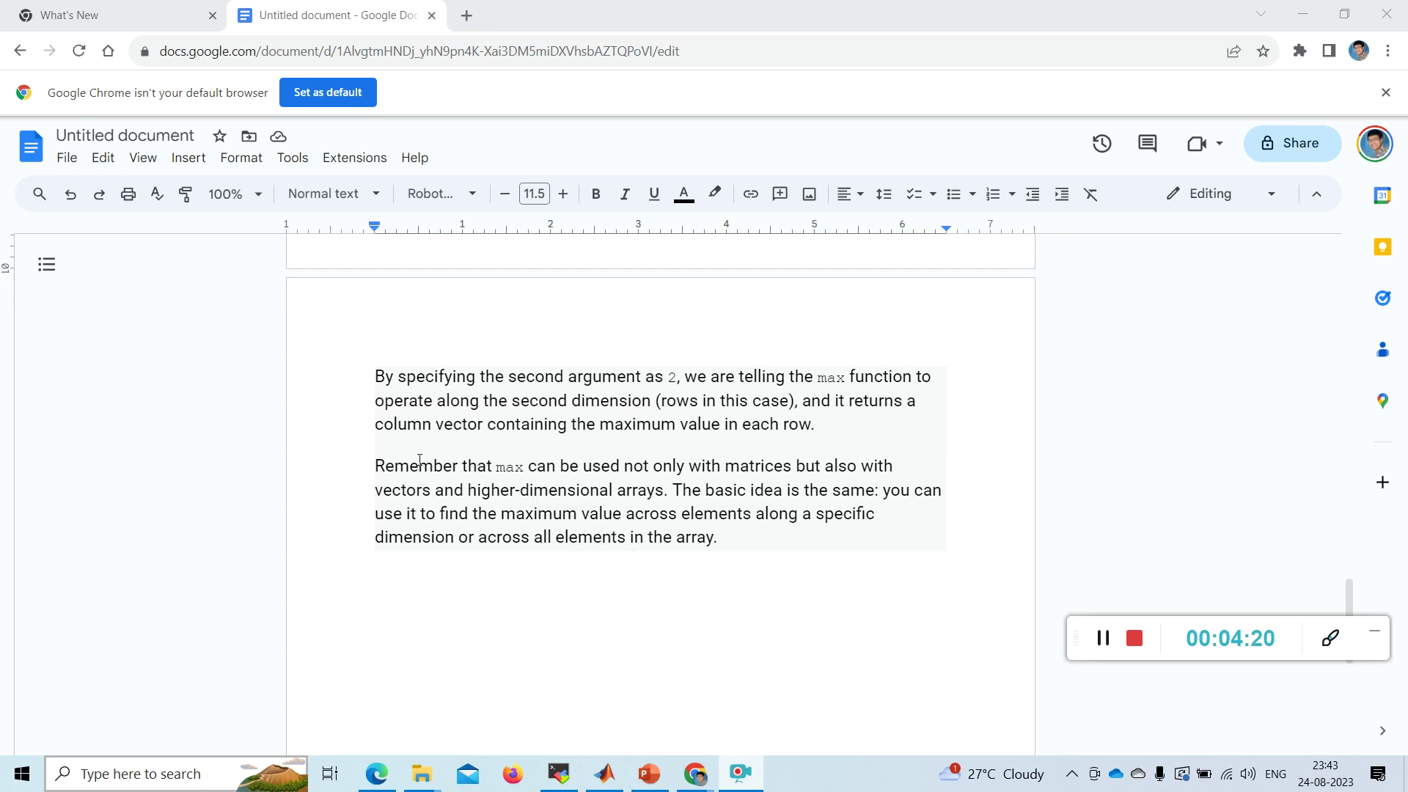
Highlight 'max' and 'vectors and higher-dimensional arrays' in the closing paragraph
{"action": "left_click_drag", "start_coordinate": [494, 468], "coordinate": [525, 467]}
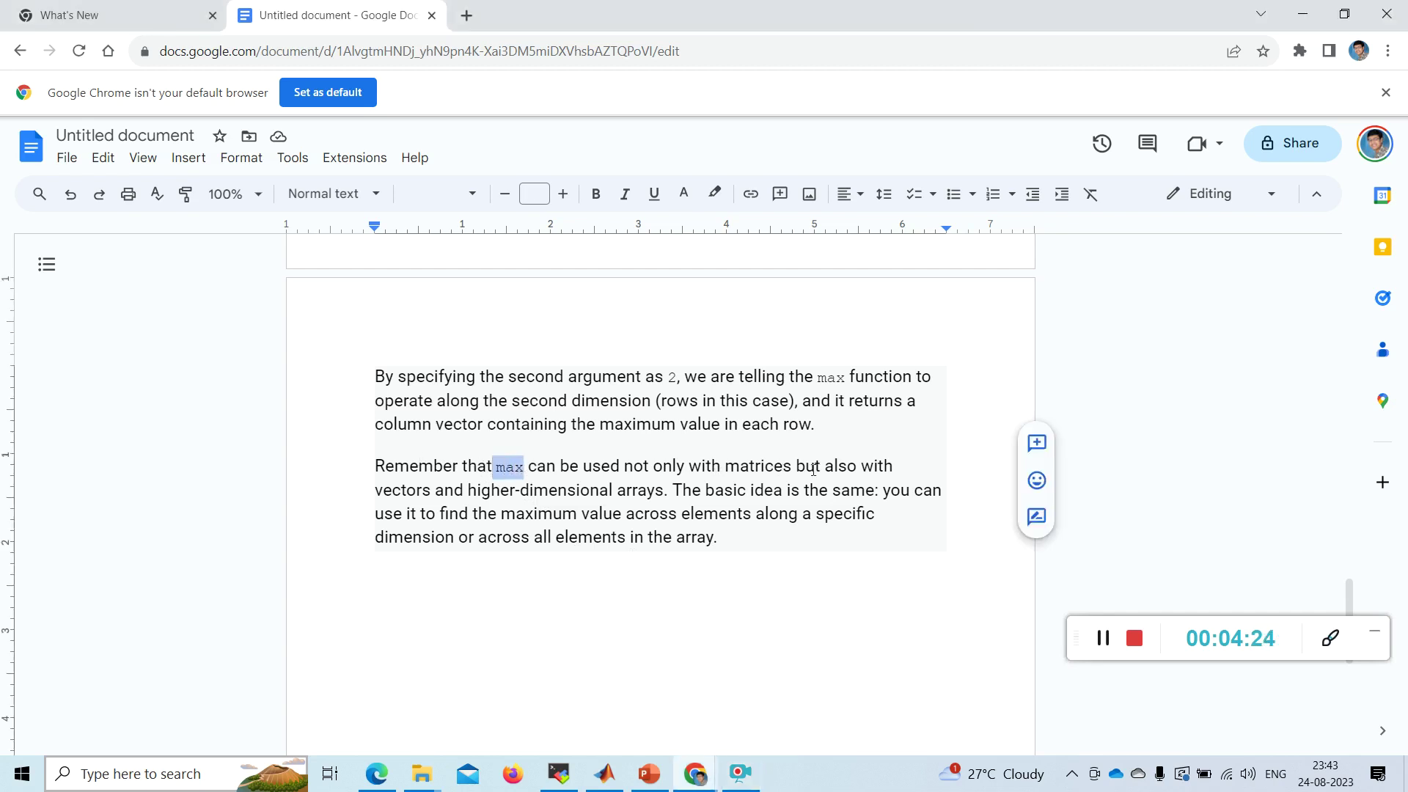
{"action": "left_click_drag", "start_coordinate": [382, 489], "coordinate": [657, 498]}
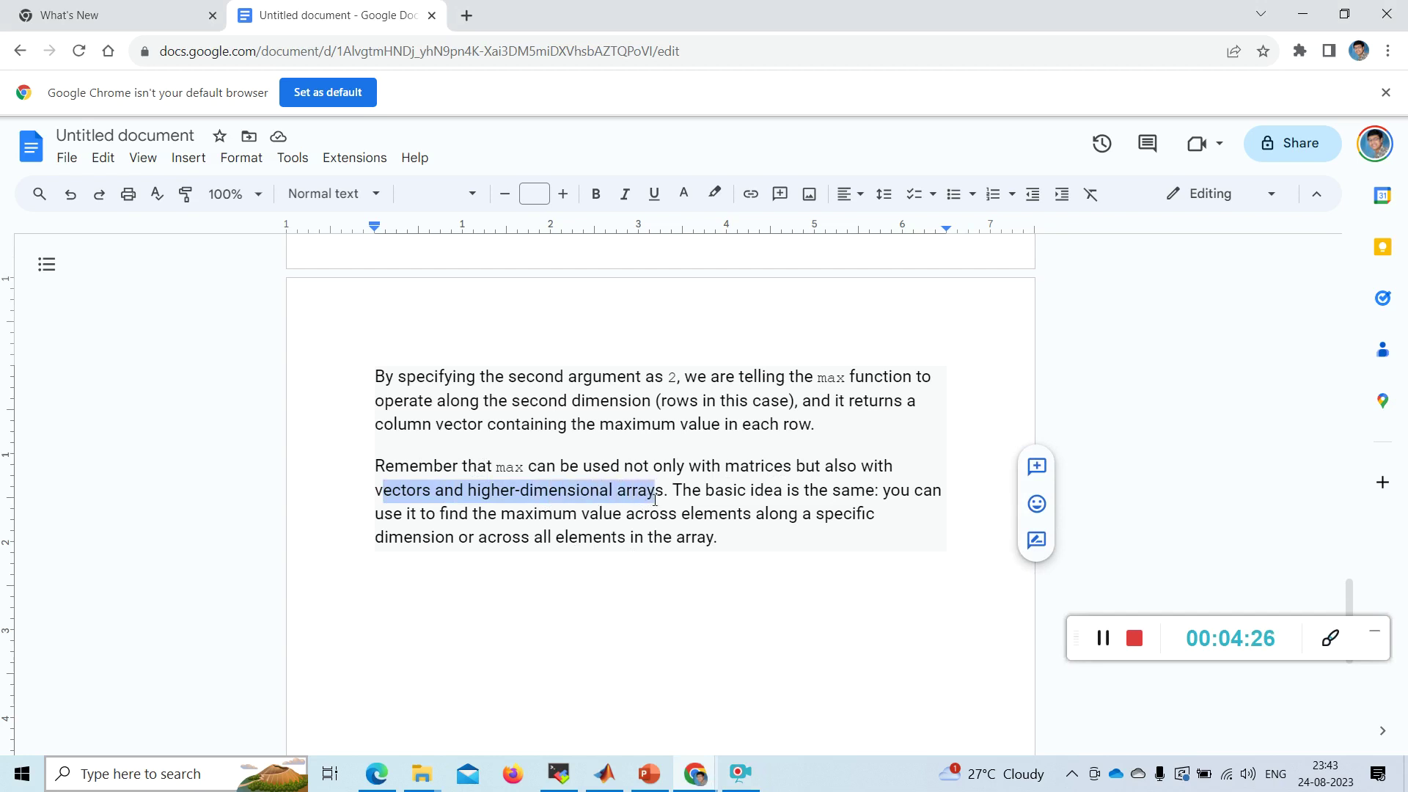